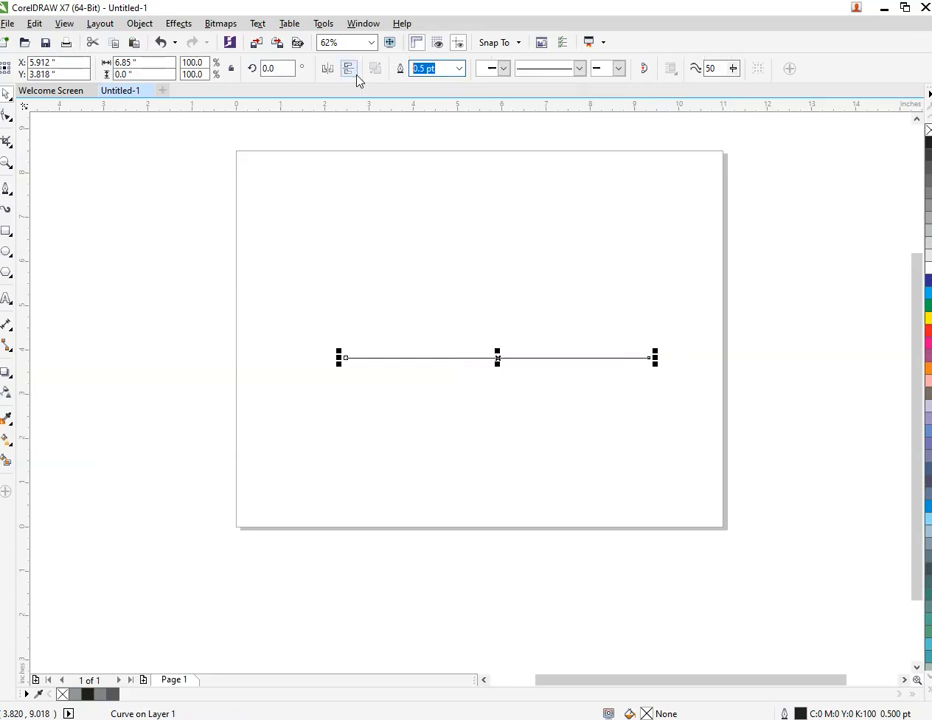
# Set the horizontal line's outline to 2 pt, move it lower on the page, and duplicate it into three parallel lines 0.5 inches apart
pyautogui.write('2')
pyautogui.press('Return')
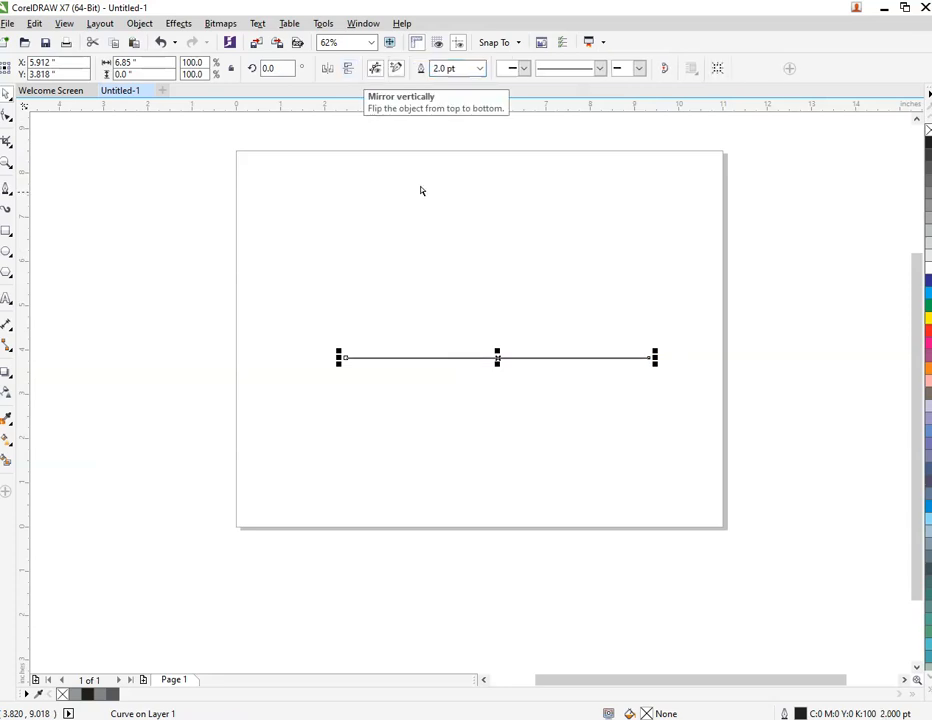
pyautogui.moveTo(497, 358); pyautogui.dragTo(487, 431)
pyautogui.hotkey('ctrl', 'r')
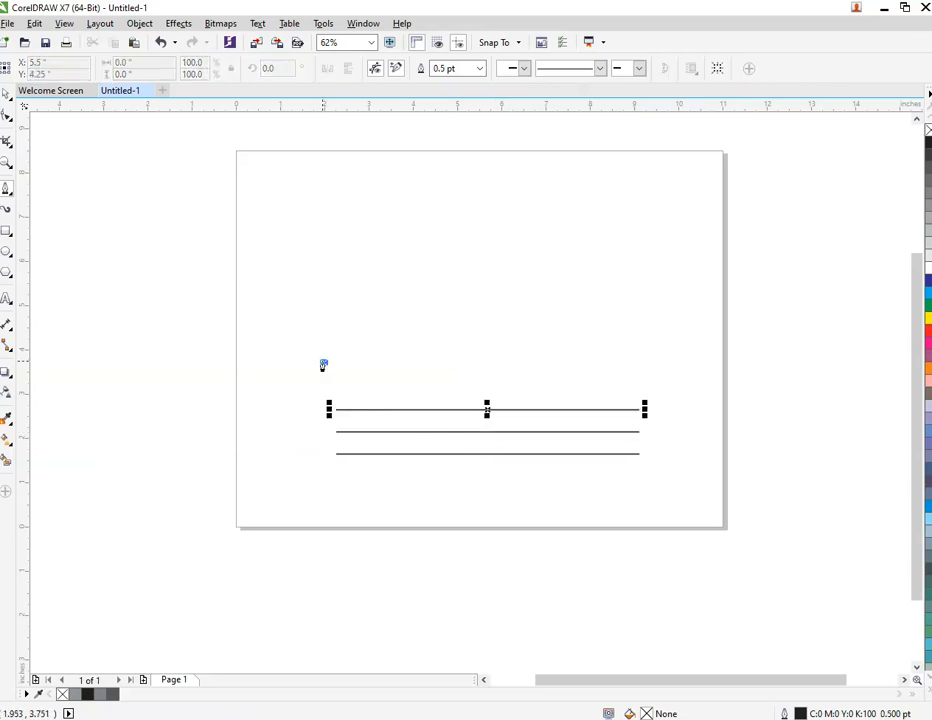
# Combine the three parallel lines into one curve and add a copy rotated to about 118.5° across them
pyautogui.click(409, 388)
pyautogui.moveTo(303, 370); pyautogui.dragTo(697, 524)
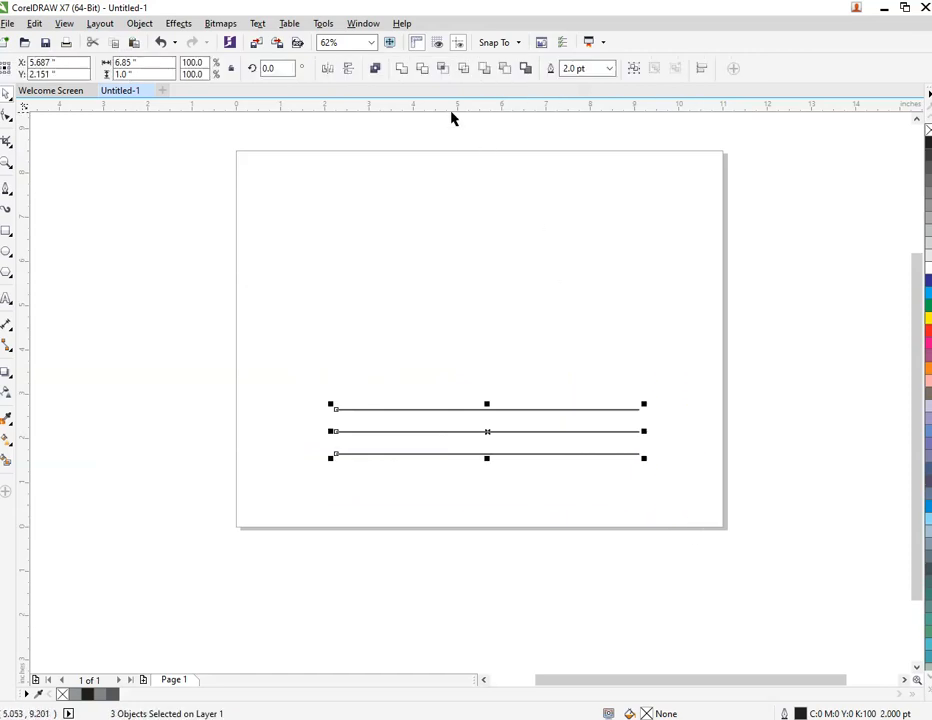
pyautogui.click(629, 409)
pyautogui.moveTo(643, 404); pyautogui.dragTo(368, 285)
pyautogui.click(520, 390)
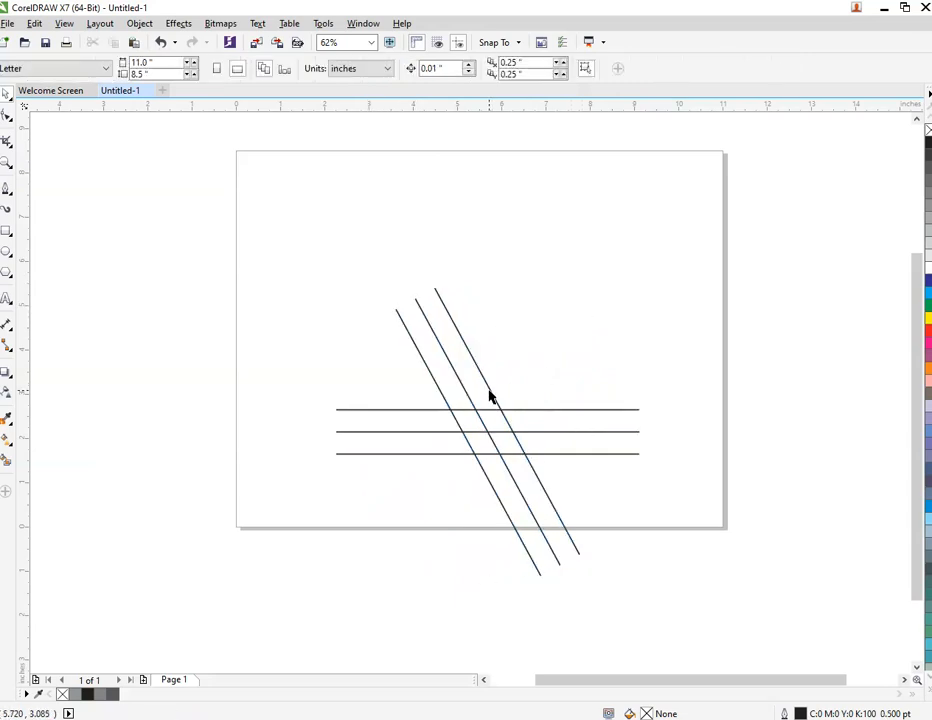
# Move the slanted line set up and to the right, and add a horizontally mirrored copy that crosses it in an A shape
pyautogui.moveTo(489, 397); pyautogui.dragTo(545, 353)
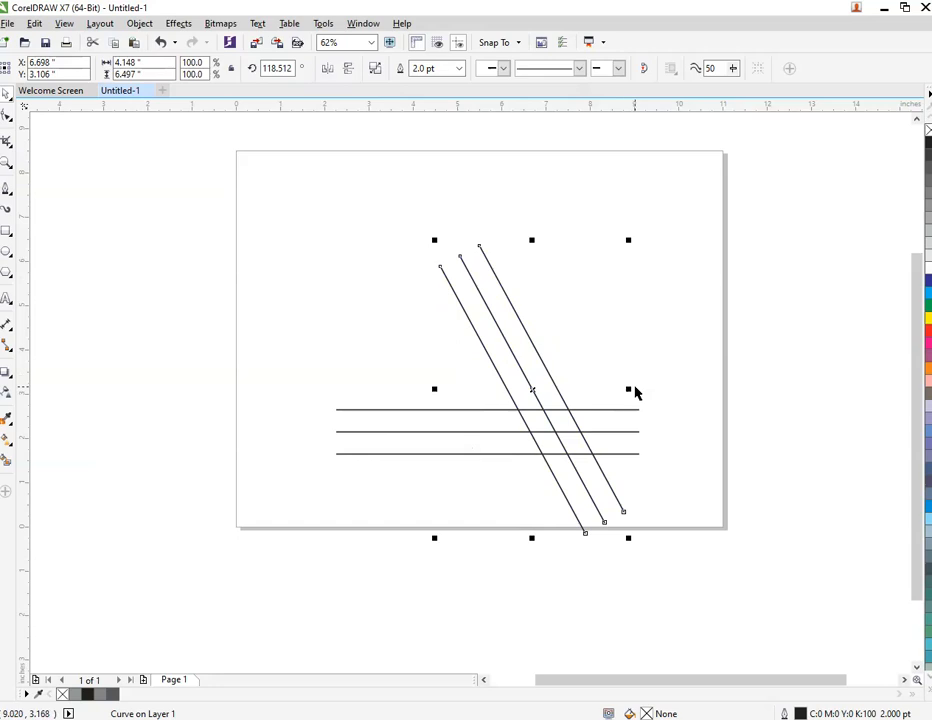
pyautogui.moveTo(631, 388); pyautogui.dragTo(480, 374)
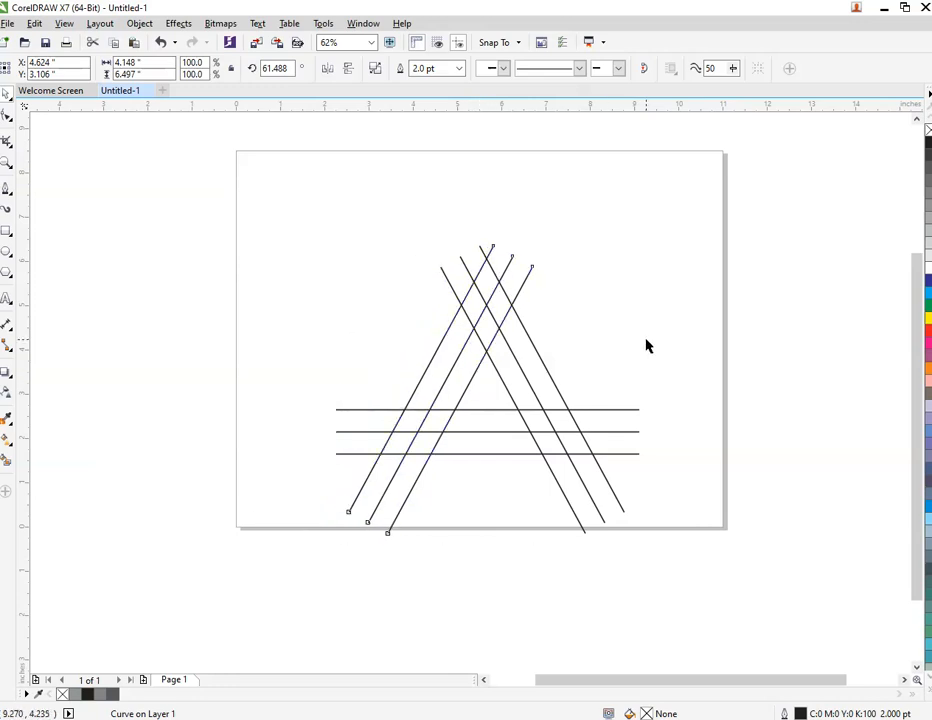
pyautogui.click(627, 338)
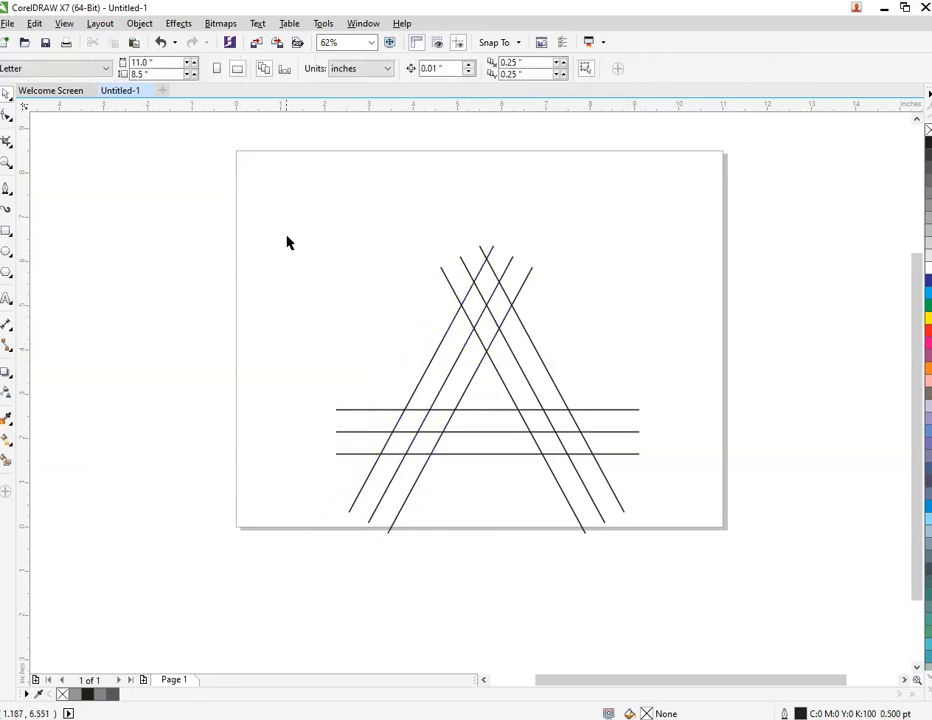
# Rotate the slanted line set on the right side of the A to about 125°
pyautogui.click(561, 403)
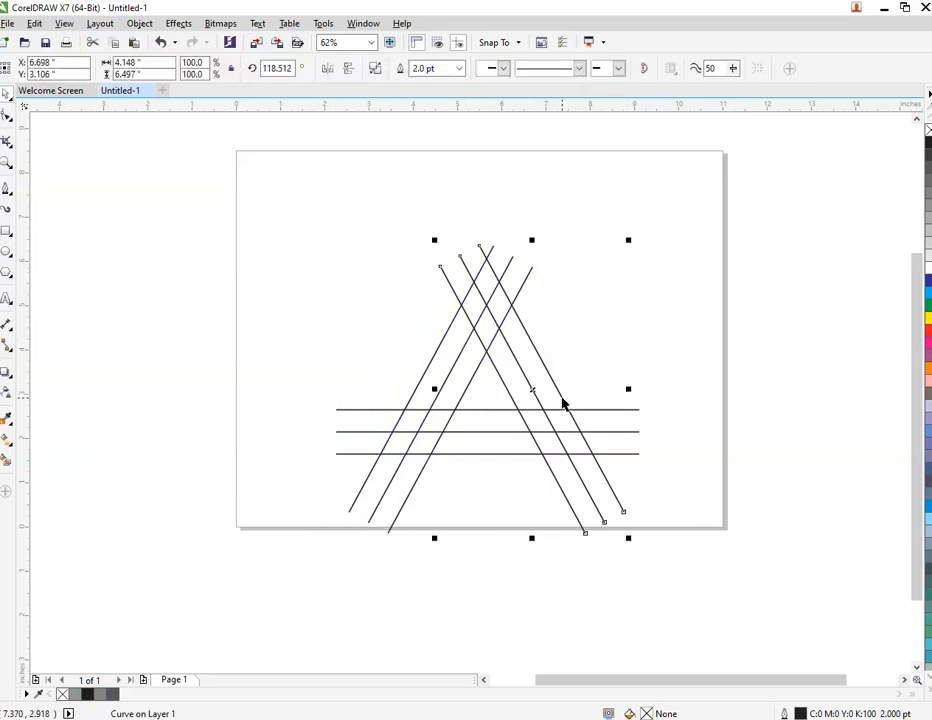
pyautogui.click(606, 484)
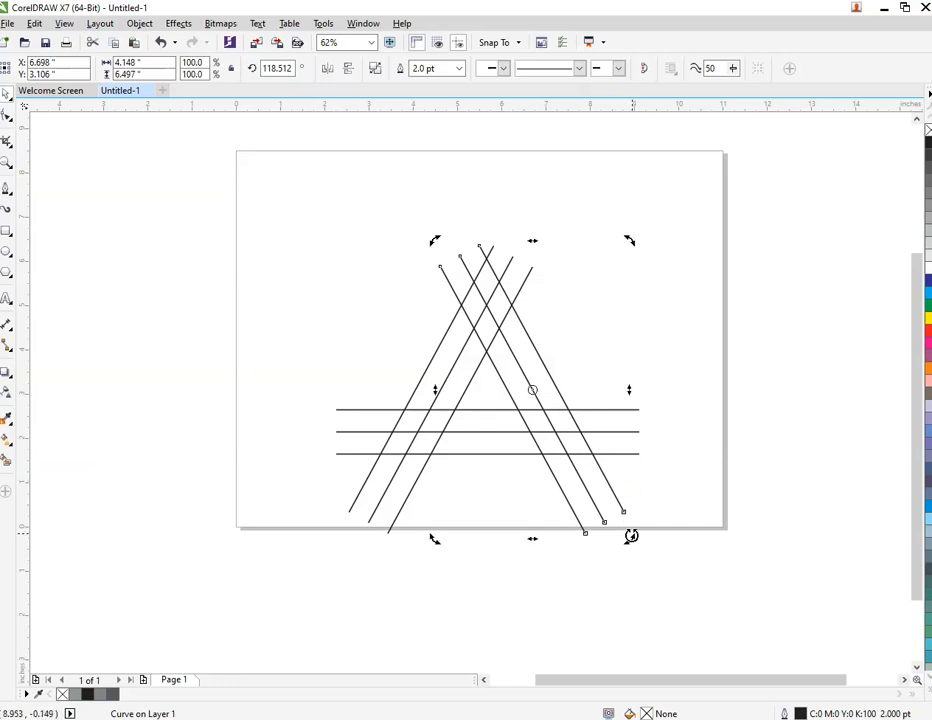
pyautogui.moveTo(631, 536); pyautogui.dragTo(649, 532)
pyautogui.press('Escape')
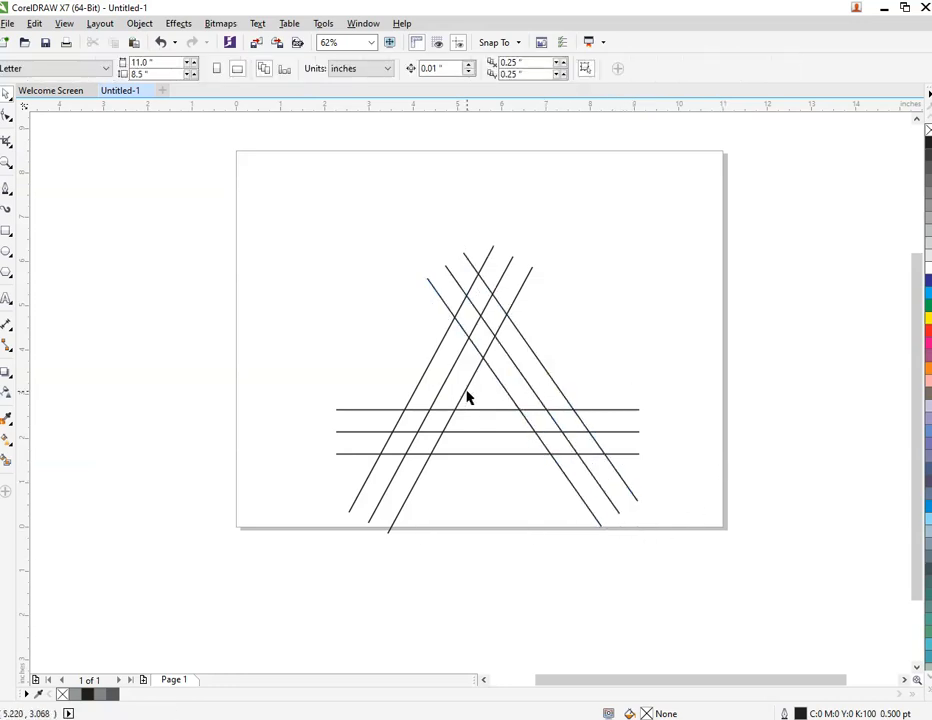
# Rotate the slanted line set on the left side of the A to about 56.3°
pyautogui.click(467, 391)
pyautogui.hotkey('ctrl', 'r')
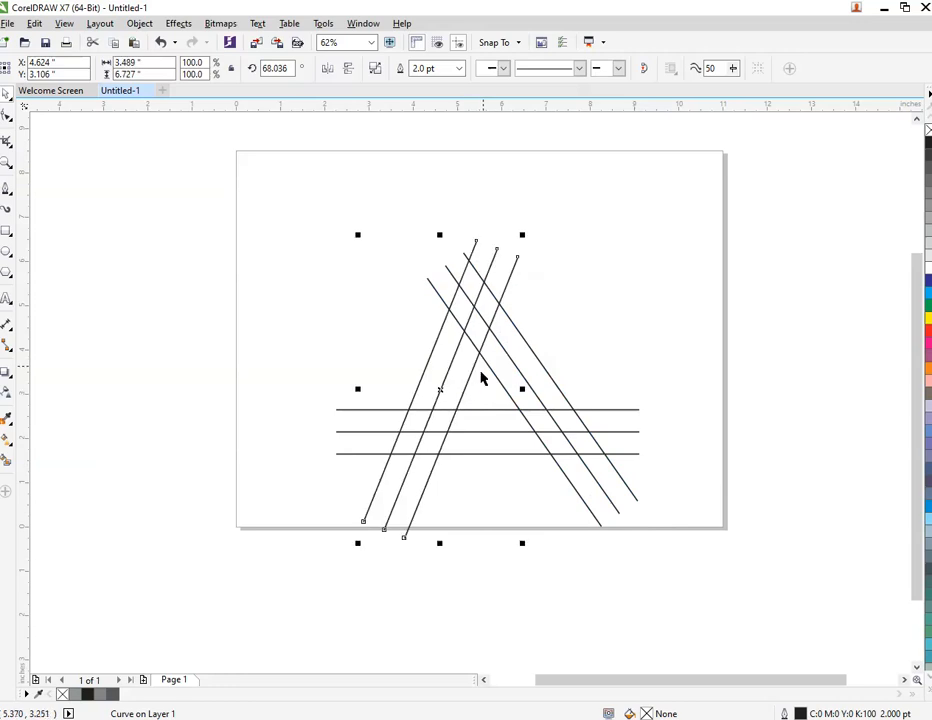
pyautogui.click(514, 264)
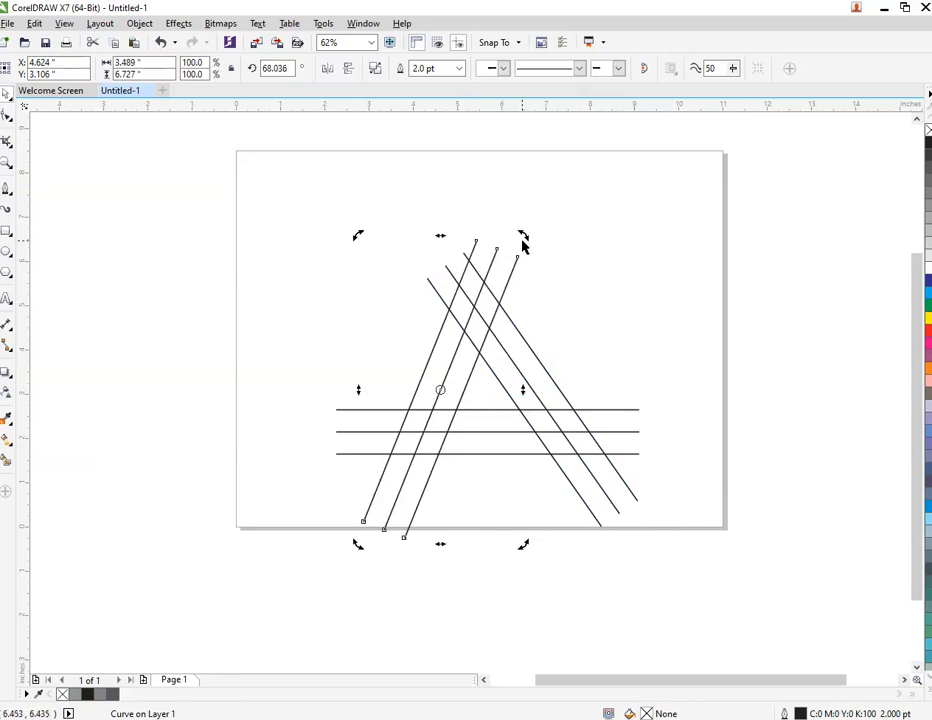
pyautogui.moveTo(522, 236); pyautogui.dragTo(546, 272)
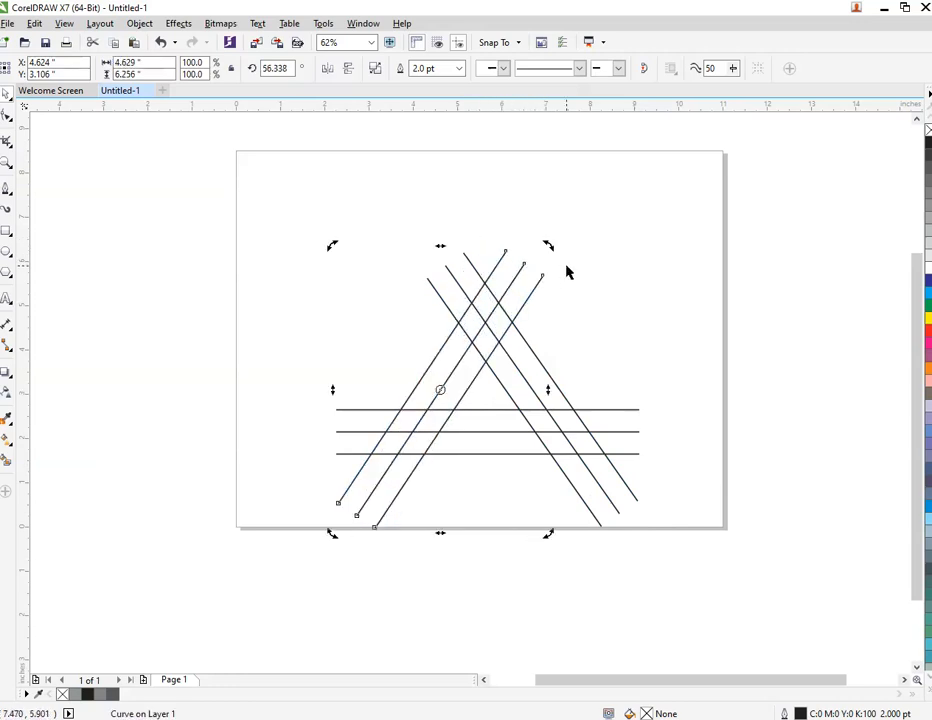
pyautogui.click(540, 330)
# Select both slanted line sets and move them straight up by about 0.18 inches
pyautogui.scroll(2, 496, 345)
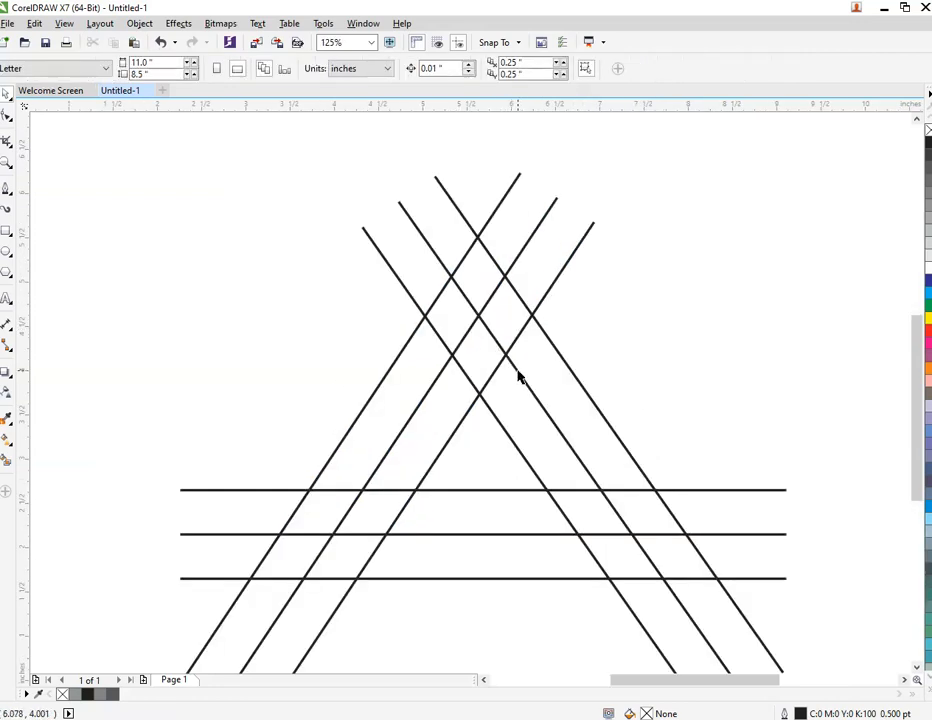
pyautogui.click(519, 376)
pyautogui.keyDown('shift'); pyautogui.click(455, 435); pyautogui.keyUp('shift')
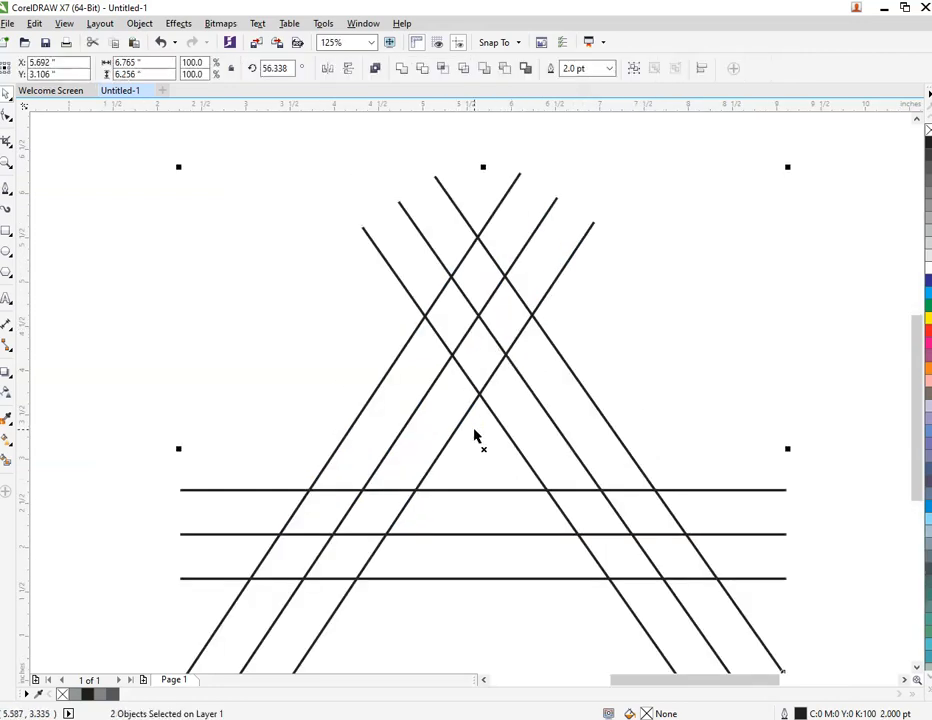
pyautogui.moveTo(484, 448); pyautogui.dragTo(485, 433)
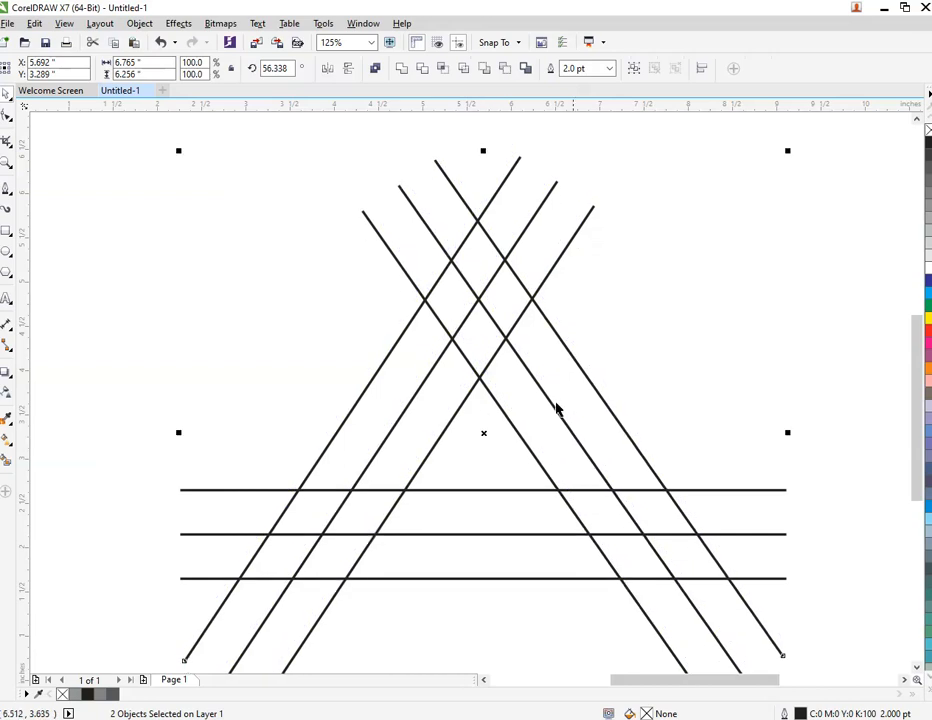
pyautogui.click(551, 307)
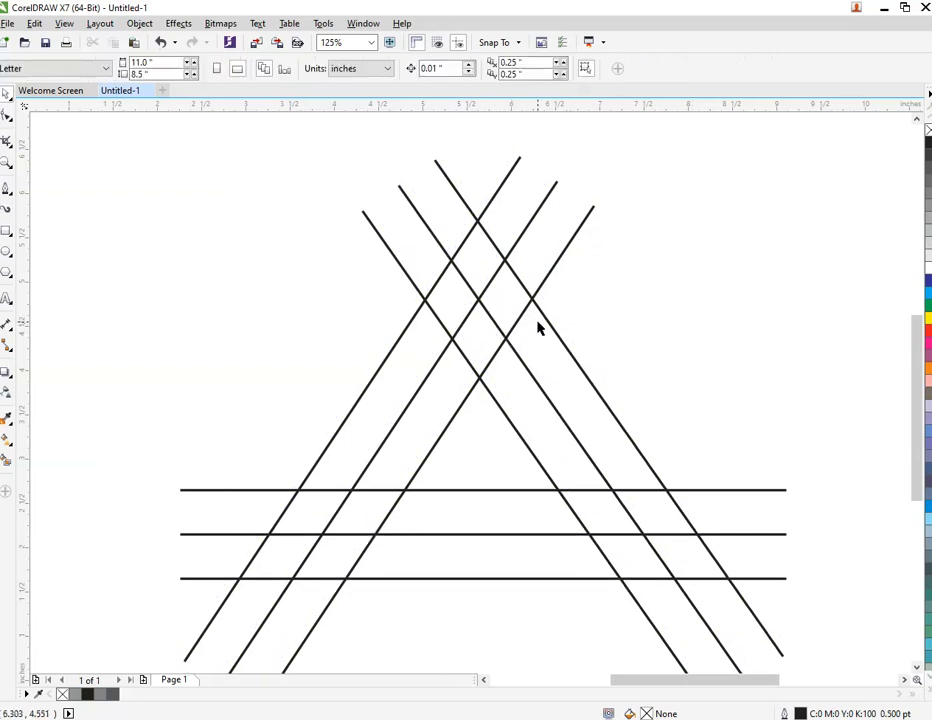
# Steepen both slanted line sets slightly, rotating the right one a little and the left one to about 59.7°
pyautogui.click(541, 311)
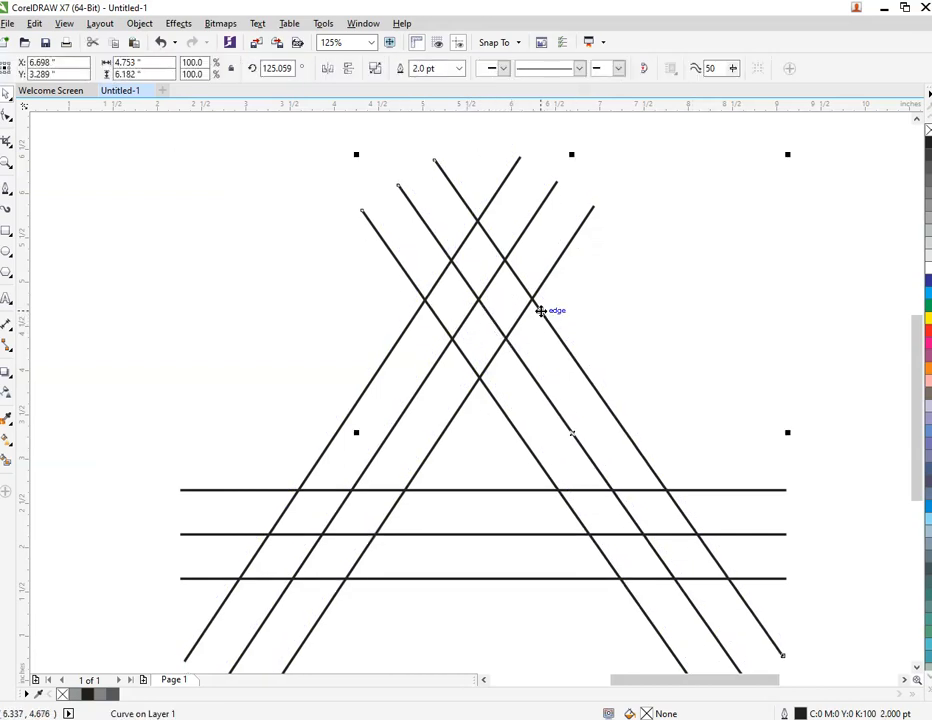
pyautogui.click(541, 311)
pyautogui.moveTo(354, 156); pyautogui.dragTo(371, 147)
pyautogui.click(637, 223)
pyautogui.click(585, 212)
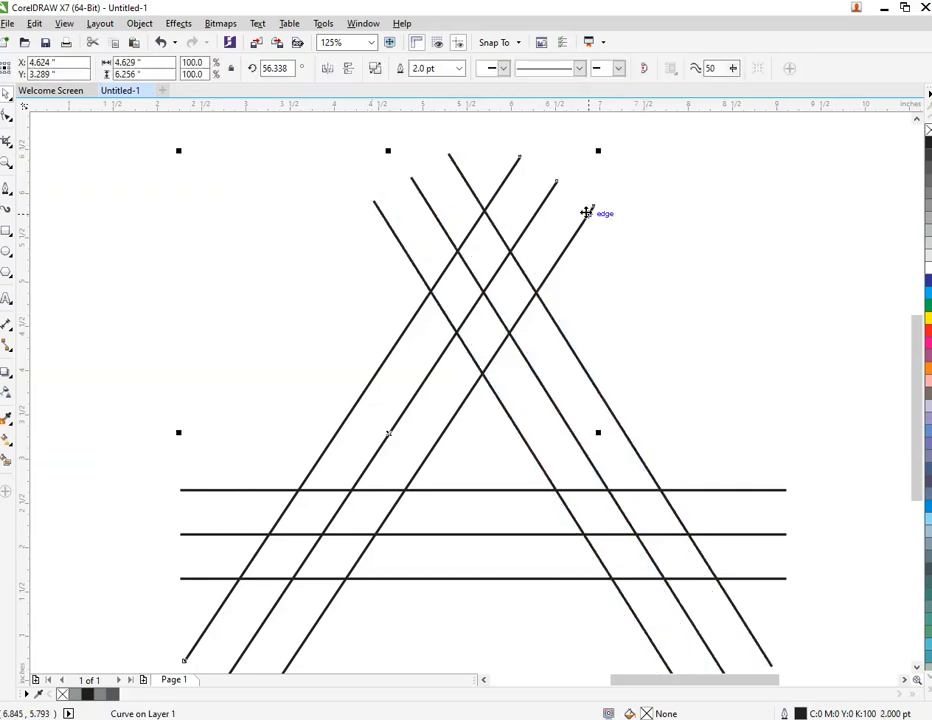
pyautogui.click(586, 213)
pyautogui.moveTo(599, 152)
pyautogui.mouseDown()
pyautogui.moveTo(587, 141)
pyautogui.moveTo(590, 150)
pyautogui.mouseUp()
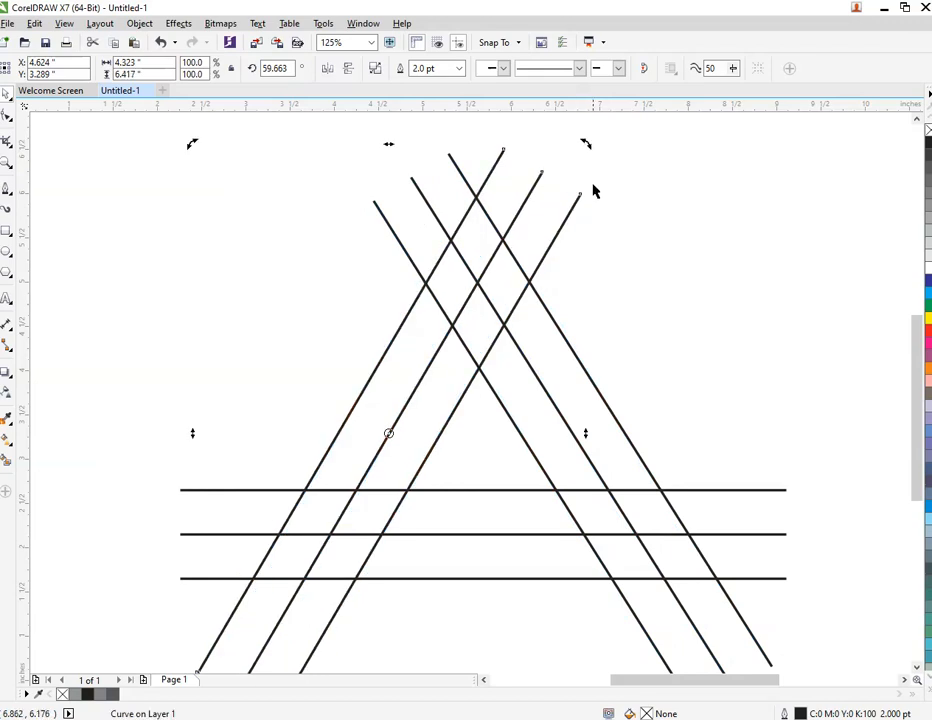
pyautogui.click(581, 244)
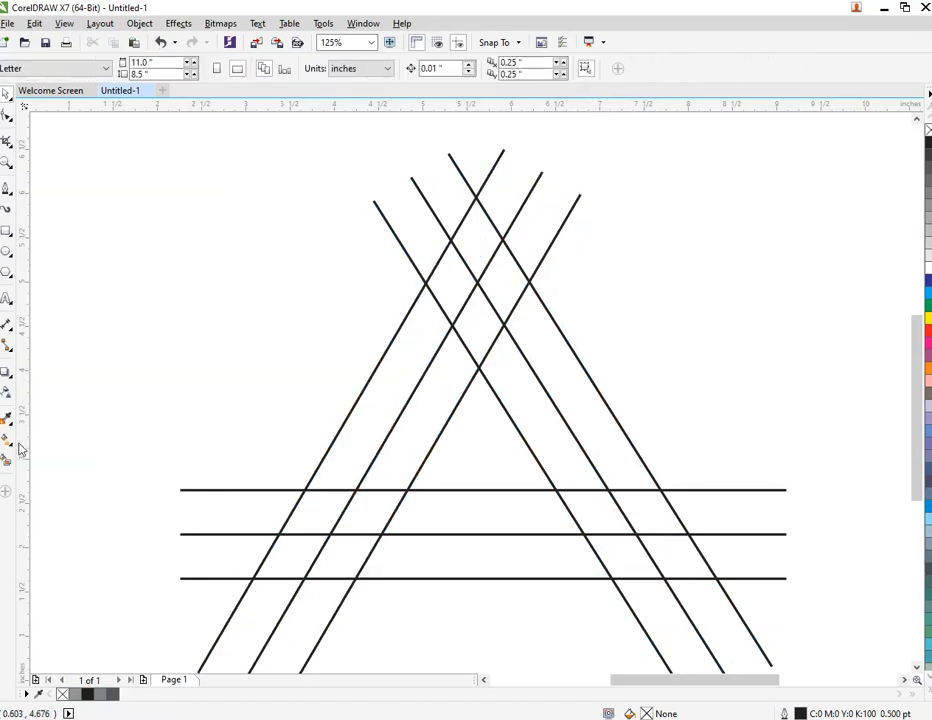
# Draw a horizontal line about 3.5 inches long across the upper crossings with the Pen tool and set its outline to 2 pt
pyautogui.click(6, 187)
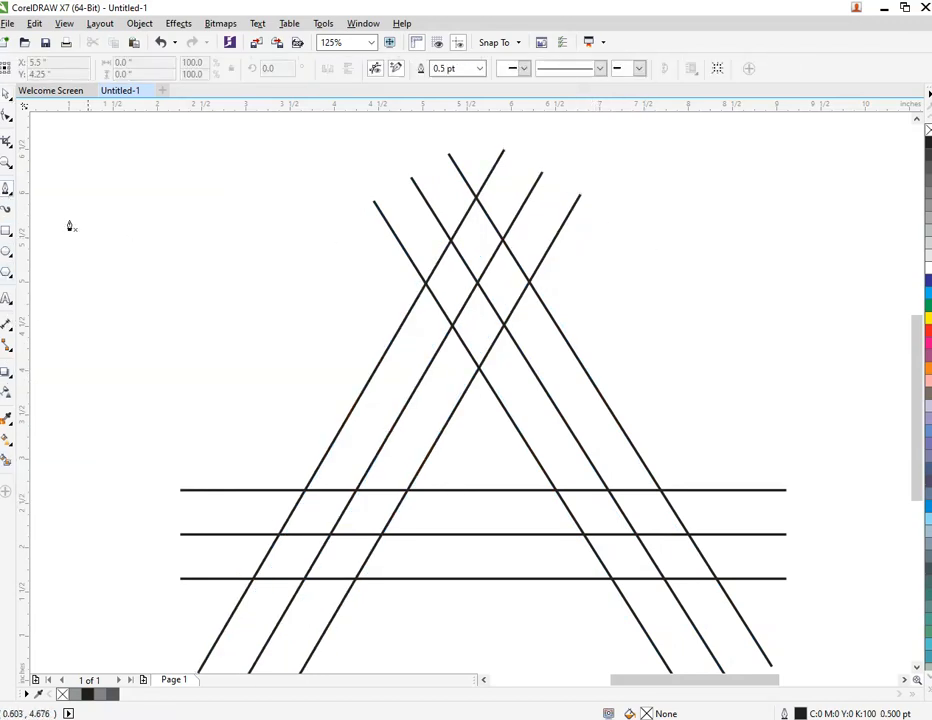
pyautogui.click(257, 259)
pyautogui.click(577, 259)
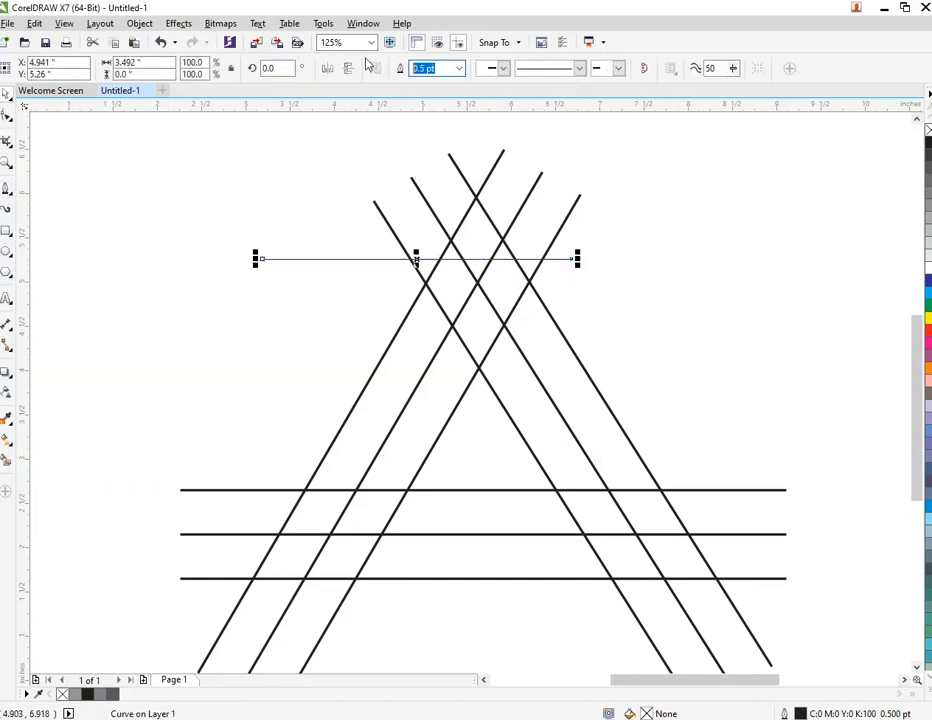
pyautogui.write('2.')
pyautogui.press('Return')
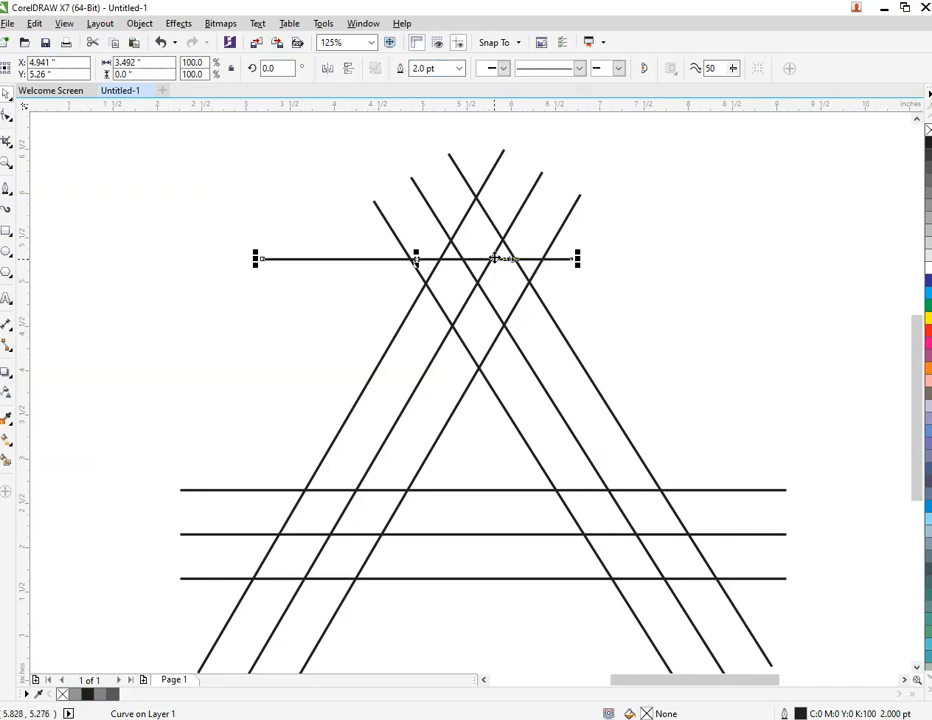
# Move the short horizontal line so its centre sits on the middle crossing of the upper diamond
pyautogui.moveTo(416, 258); pyautogui.dragTo(476, 281)
pyautogui.scroll(4, 475, 281)
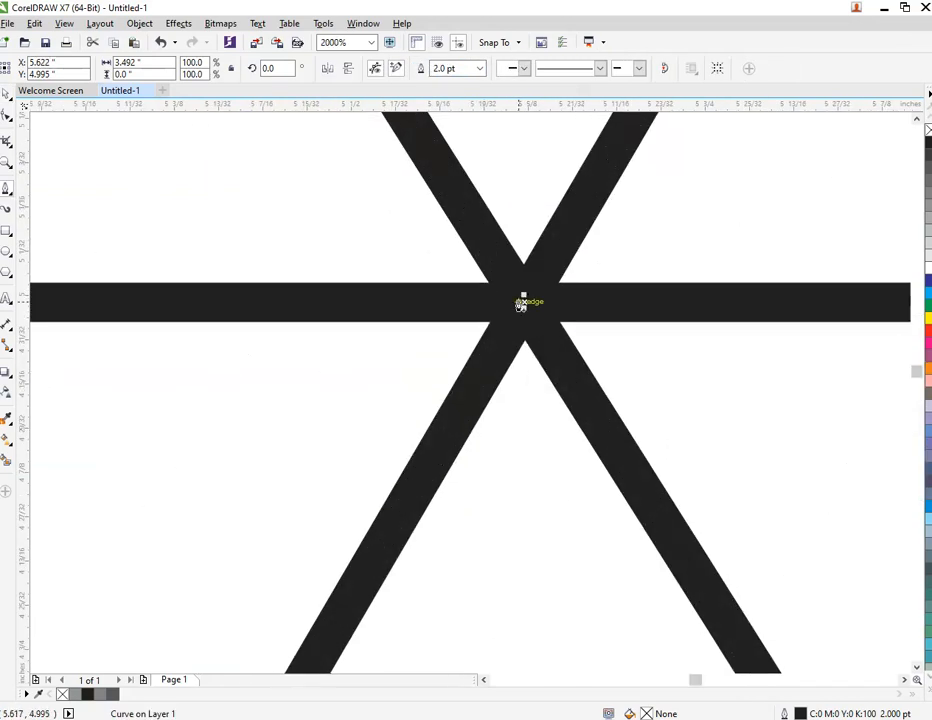
pyautogui.scroll(-4, 520, 304)
# Place a copy of the short horizontal line centred on the middle crossing of the lower-right diamond
pyautogui.moveTo(520, 296); pyautogui.dragTo(678, 549)
pyautogui.scroll(2, 737, 578)
pyautogui.scroll(-2, 732, 557)
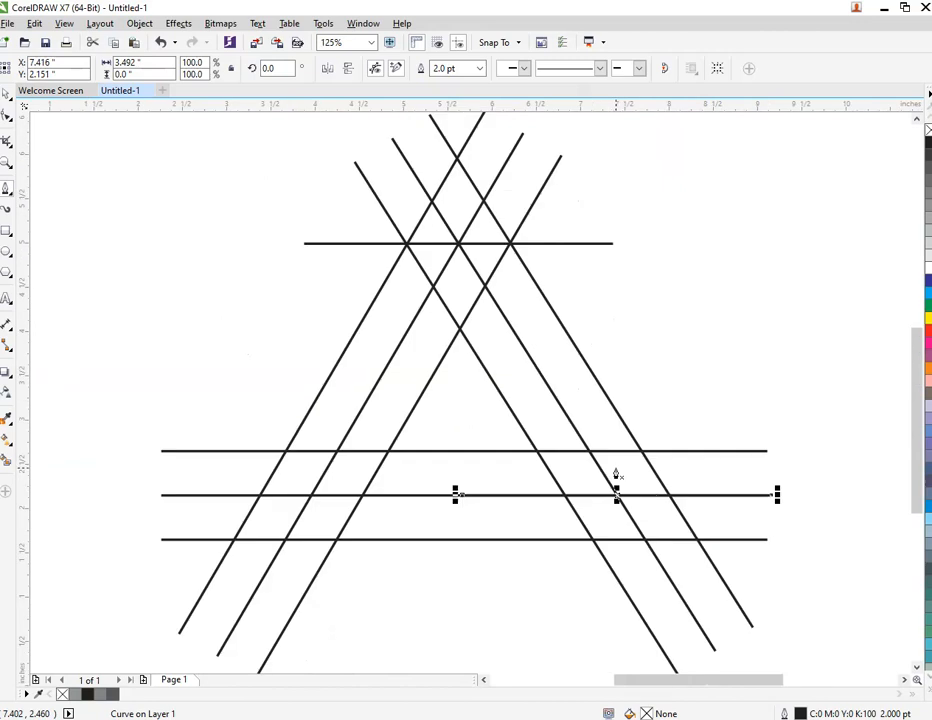
pyautogui.click(697, 495)
pyautogui.press('space')
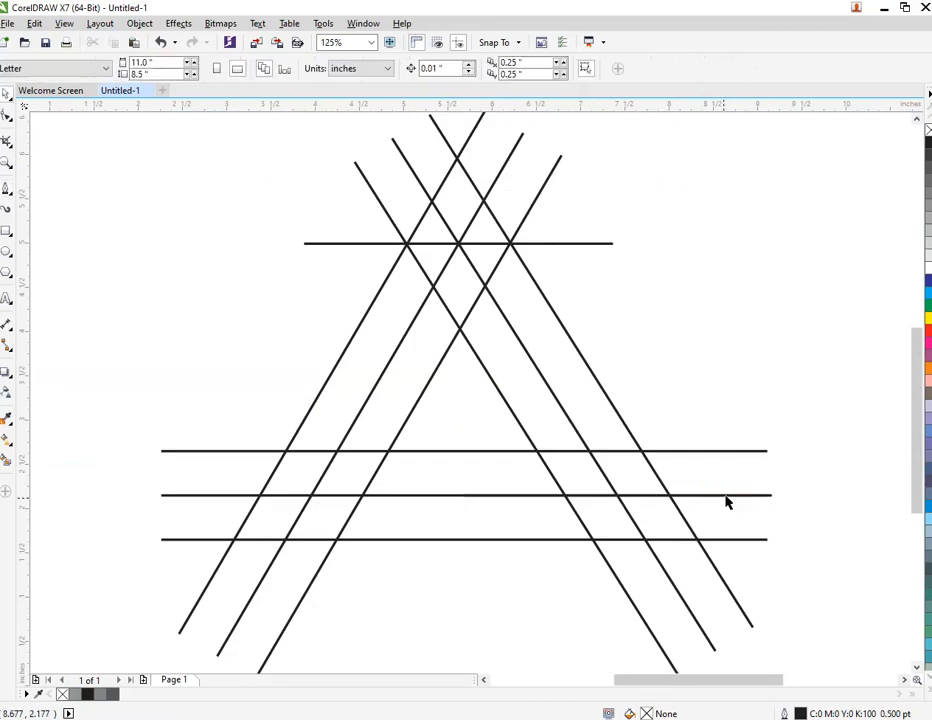
# Rotate the copied short line to about 60.7° so it runs through the corners of the lower-right diamond
pyautogui.moveTo(452, 597); pyautogui.dragTo(834, 427)
pyautogui.click(772, 495)
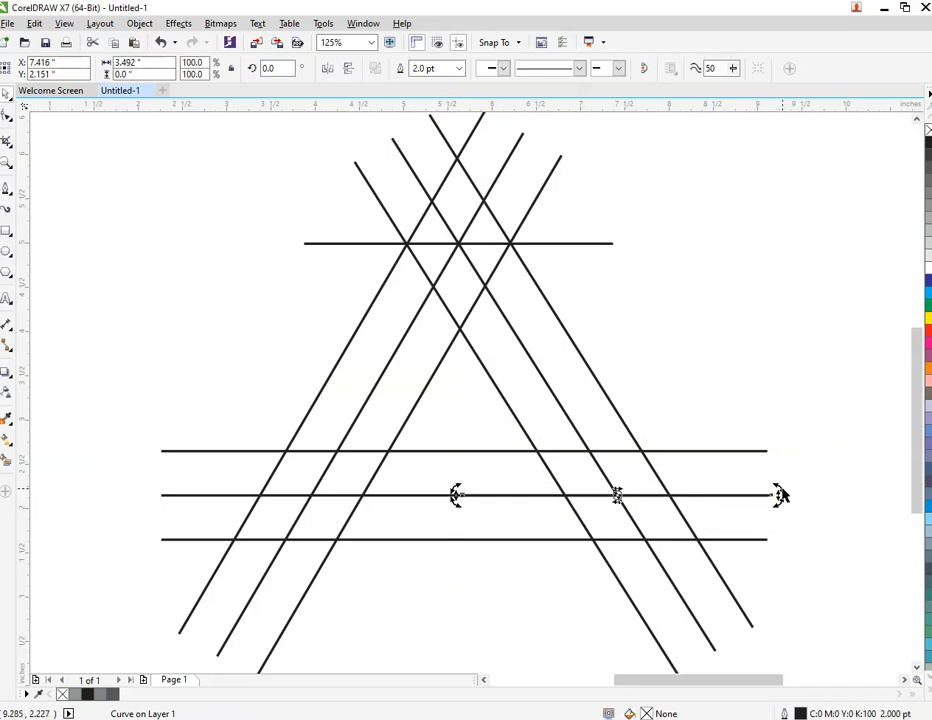
pyautogui.moveTo(780, 491); pyautogui.dragTo(695, 350)
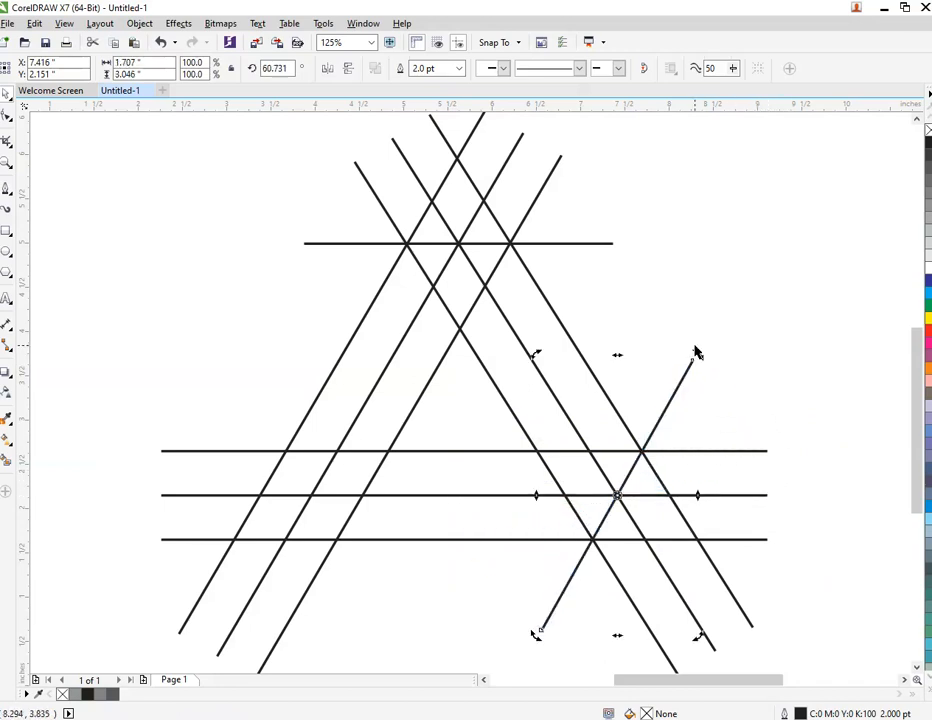
pyautogui.click(724, 402)
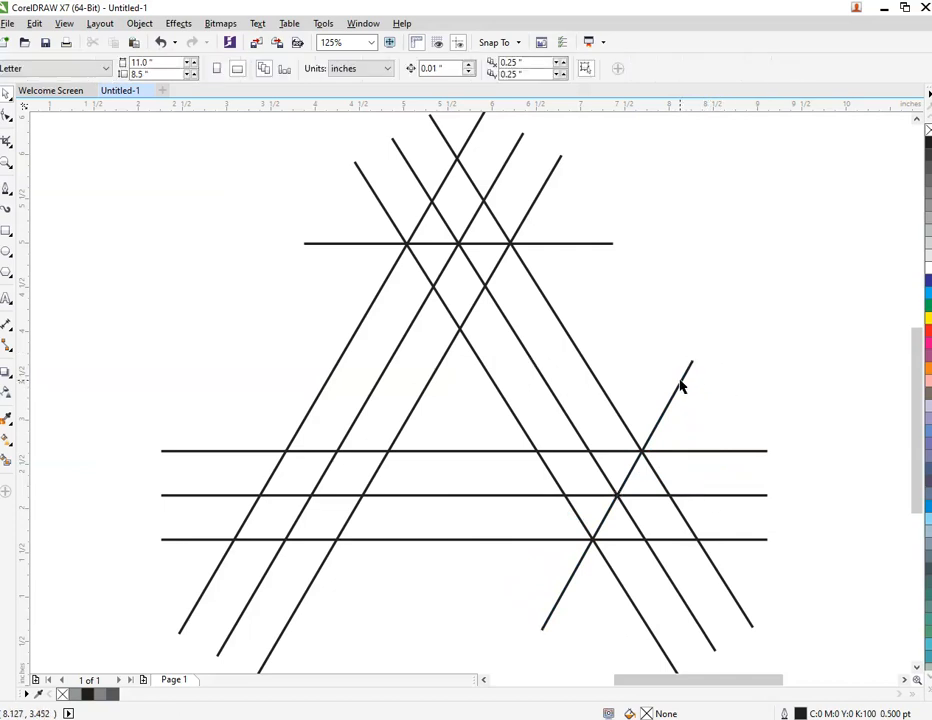
# Try to mirror the short slanted line horizontally toward the left, and undo the change
pyautogui.click(684, 376)
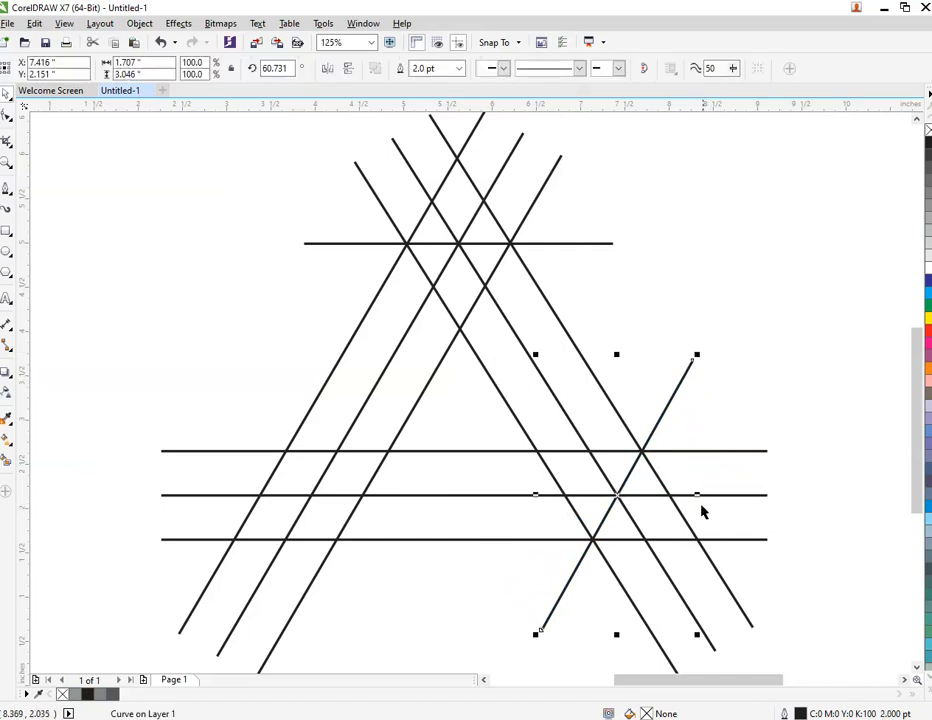
pyautogui.moveTo(698, 495); pyautogui.dragTo(528, 481)
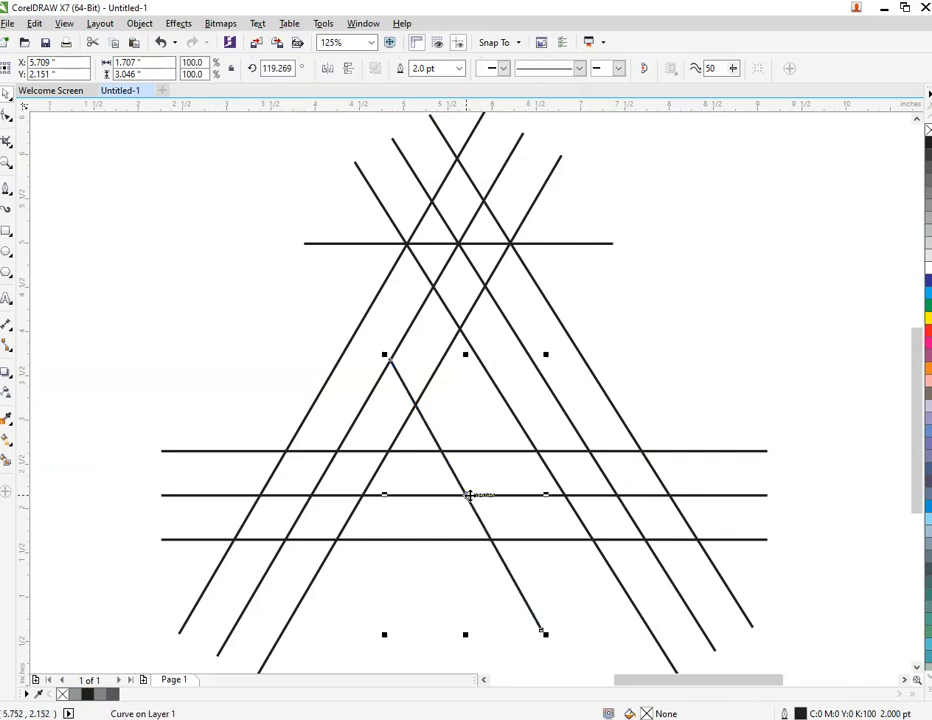
pyautogui.hotkey('ctrl', 'z')
# Place a mirrored copy of the short slanted line centred on the middle crossing of the lower-left diamond
pyautogui.click(698, 490)
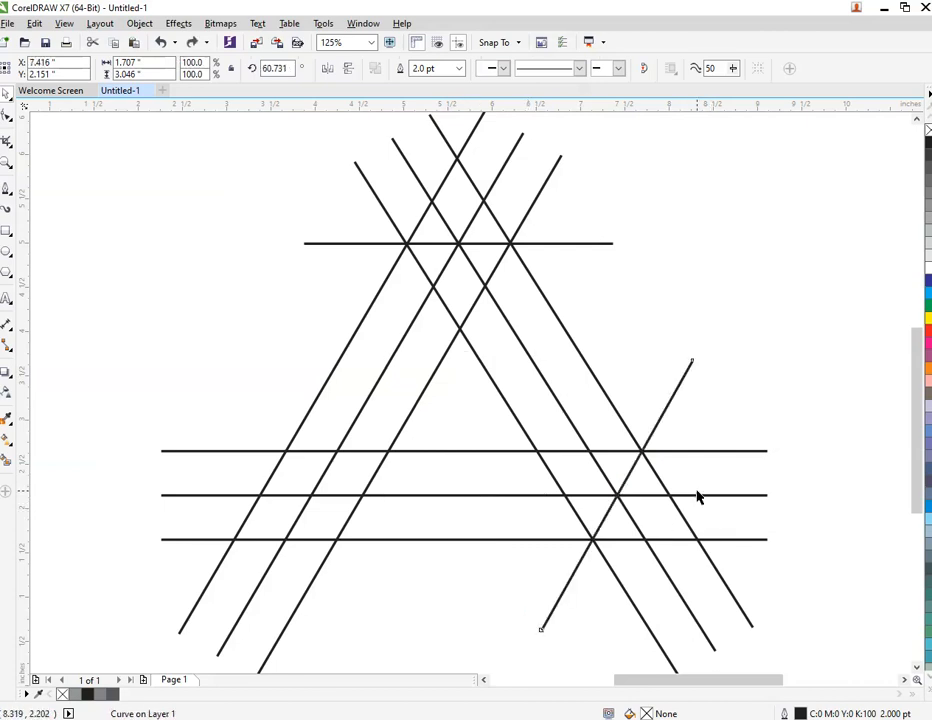
pyautogui.click(667, 409)
pyautogui.moveTo(697, 497); pyautogui.dragTo(306, 494)
pyautogui.scroll(2, 356, 500)
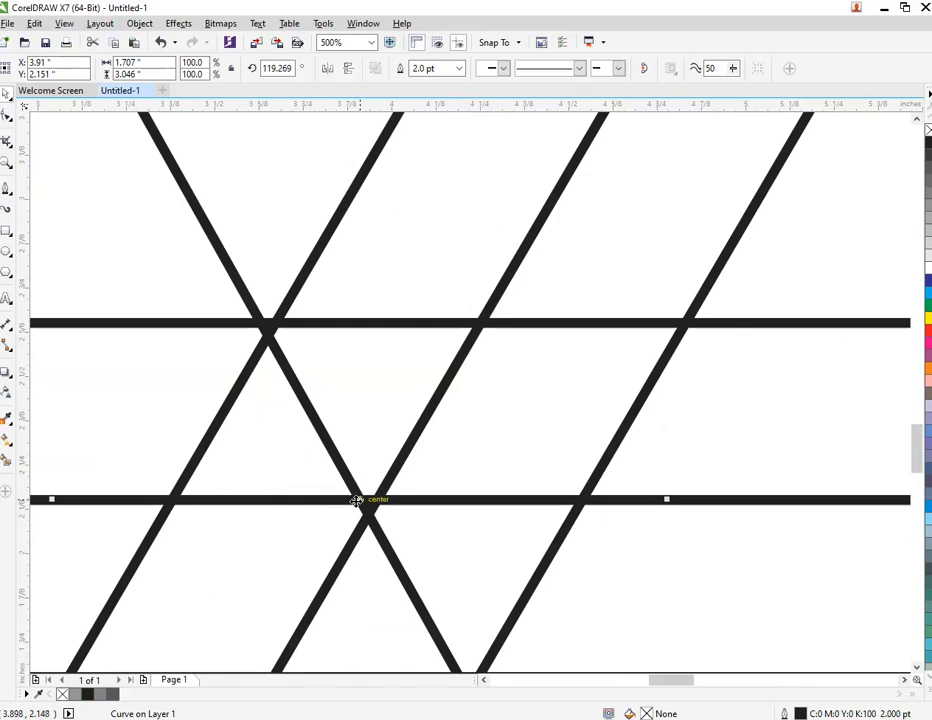
pyautogui.scroll(1, 361, 498)
pyautogui.moveTo(361, 497); pyautogui.dragTo(395, 493)
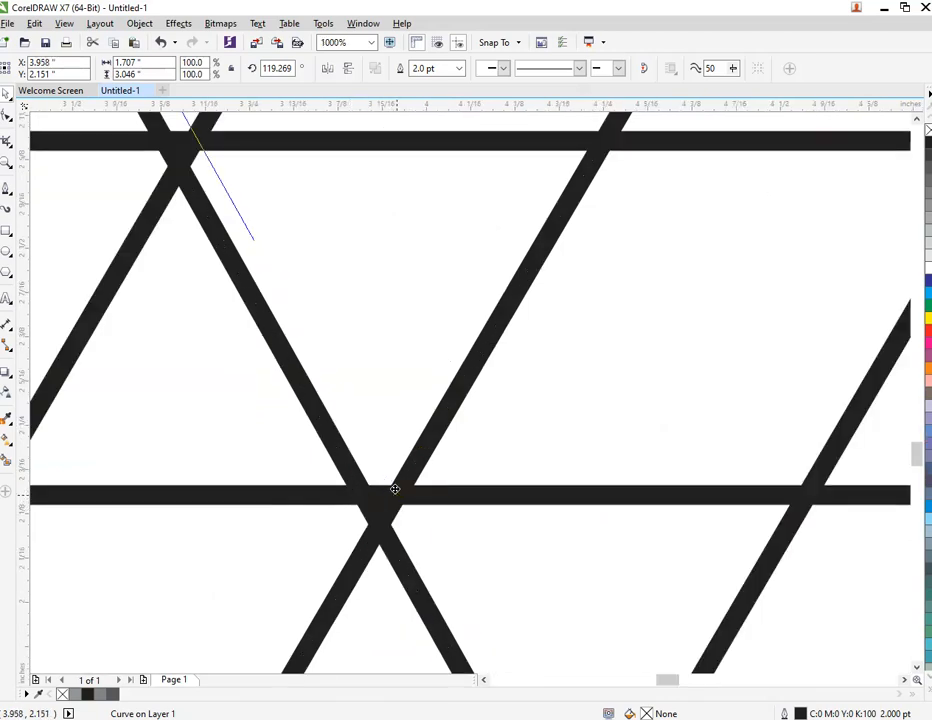
# Smart Fill the inner bottom band through the lower-right corner and the outer right band up to the apex with 90% black
pyautogui.scroll(-5, 395, 493)
pyautogui.scroll(1, 437, 440)
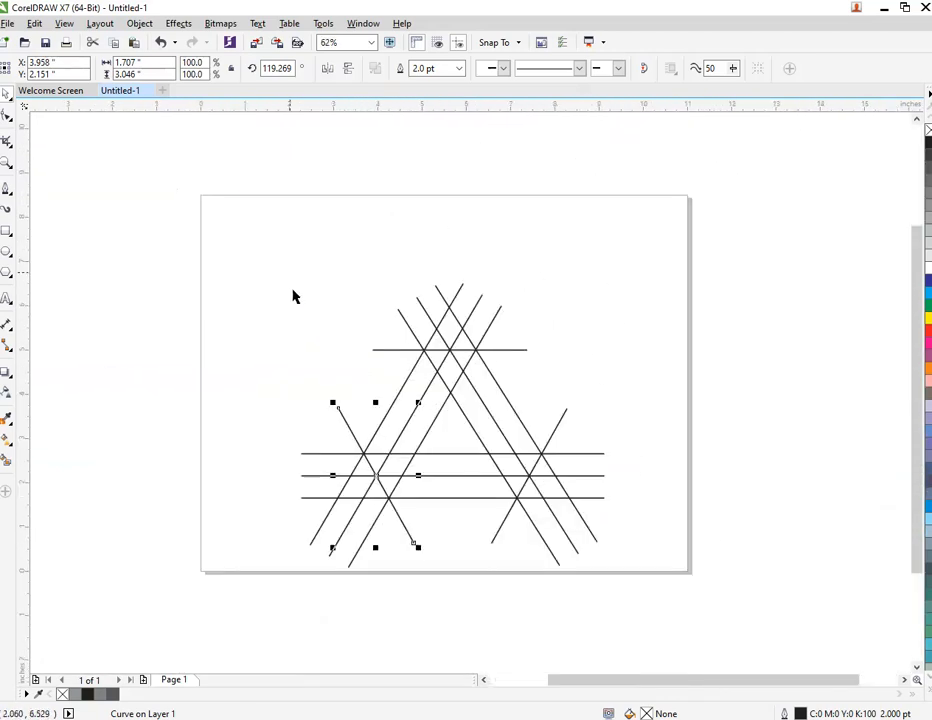
pyautogui.moveTo(252, 208)
pyautogui.mouseDown()
pyautogui.moveTo(433, 412)
pyautogui.moveTo(743, 641)
pyautogui.mouseUp()
pyautogui.hotkey('shift', 'F2')
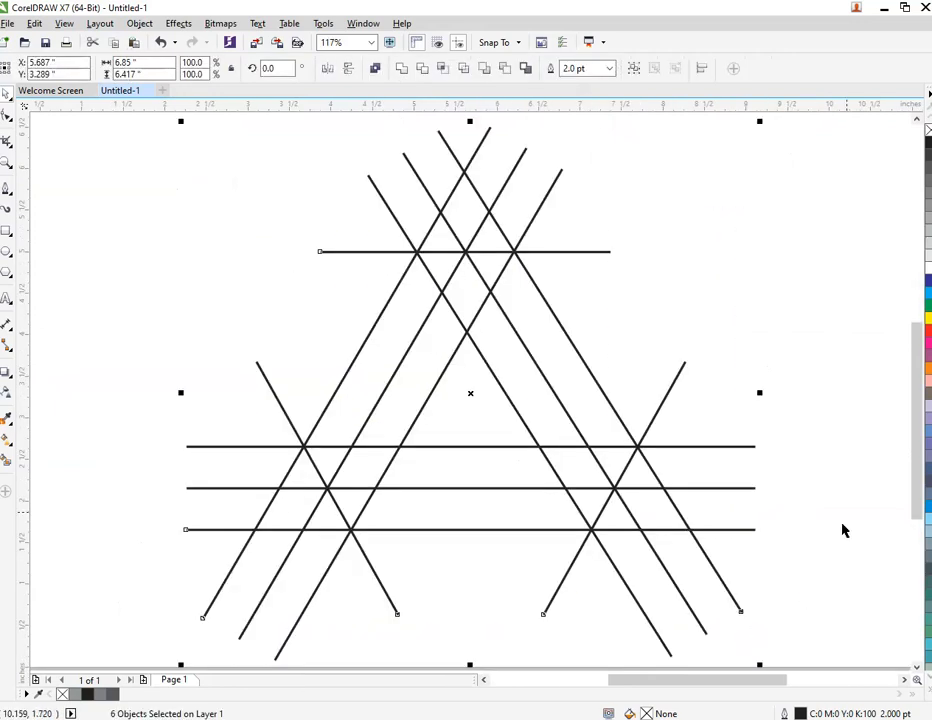
pyautogui.click(465, 408)
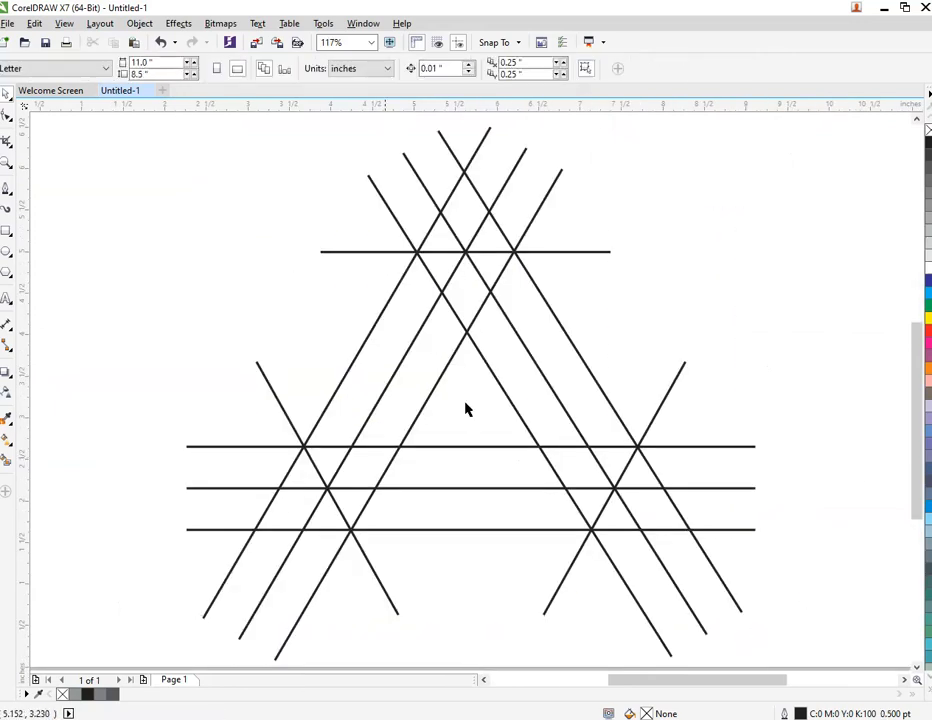
pyautogui.click(6, 460)
pyautogui.click(160, 72)
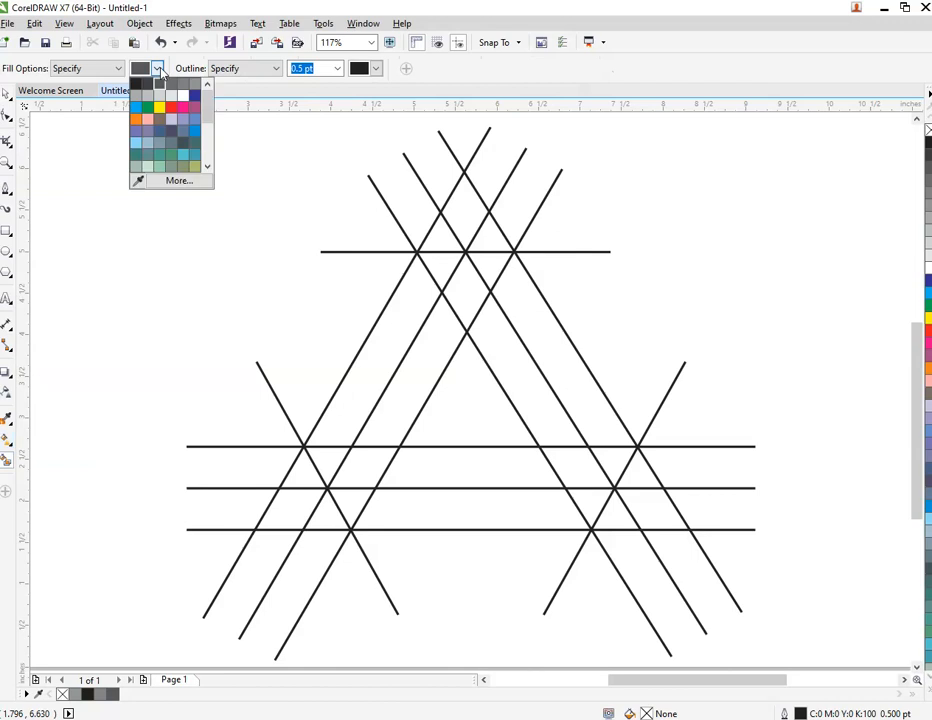
pyautogui.click(145, 86)
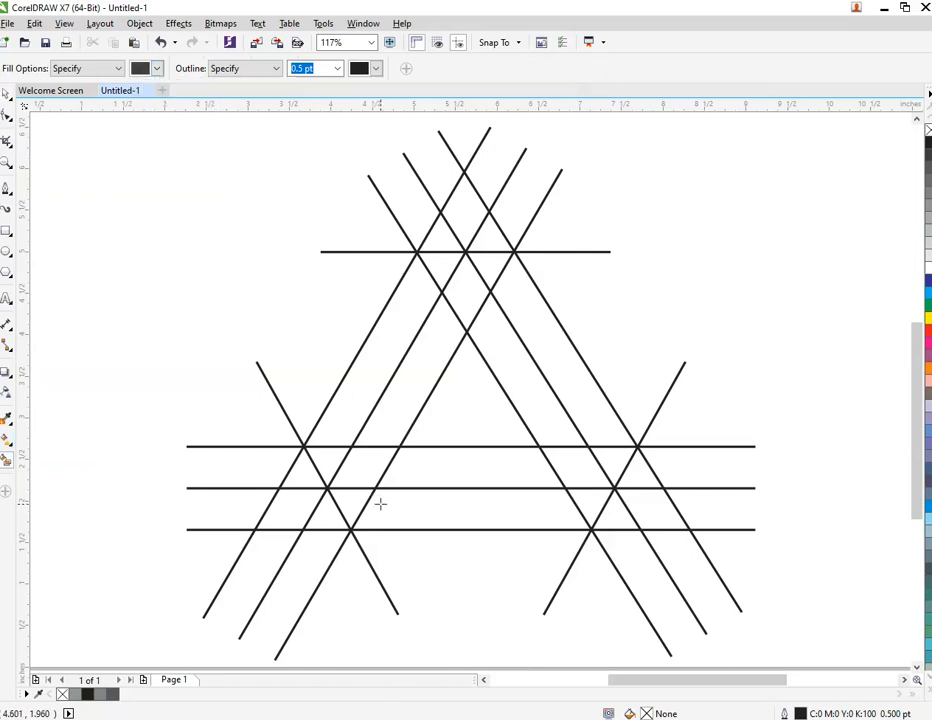
pyautogui.click(415, 470)
pyautogui.click(576, 456)
pyautogui.click(616, 453)
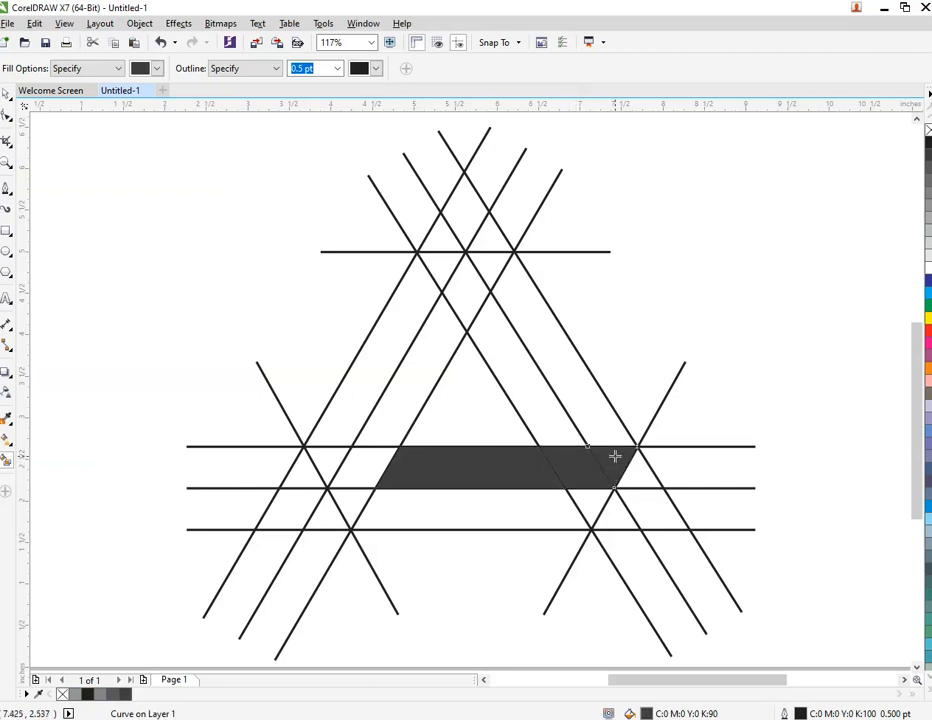
pyautogui.click(591, 405)
pyautogui.click(487, 261)
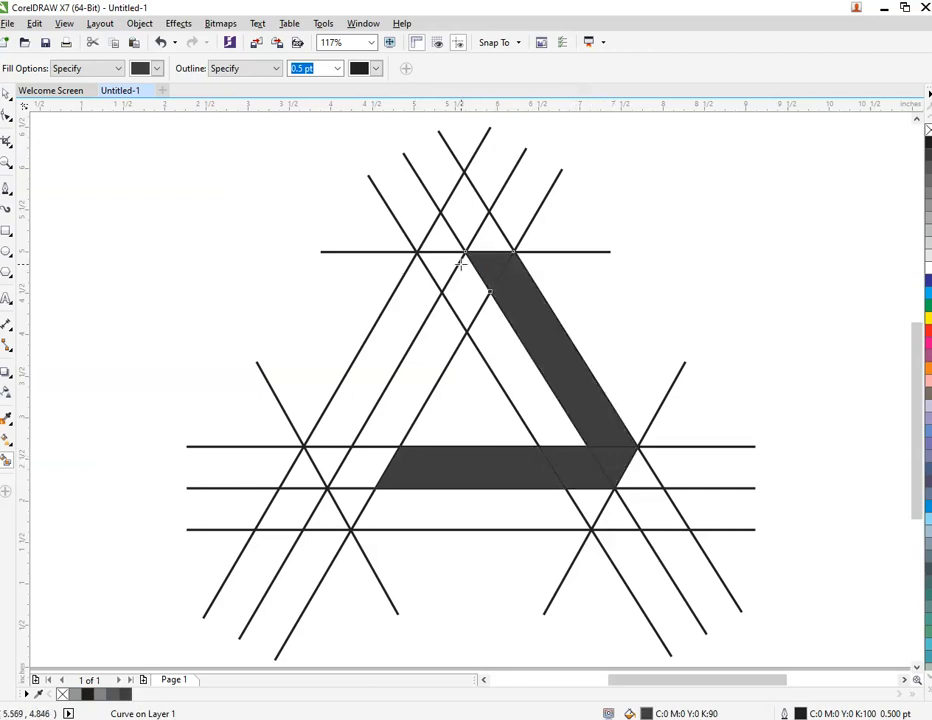
# Set the Smart Fill colour to 60% black
pyautogui.click(157, 69)
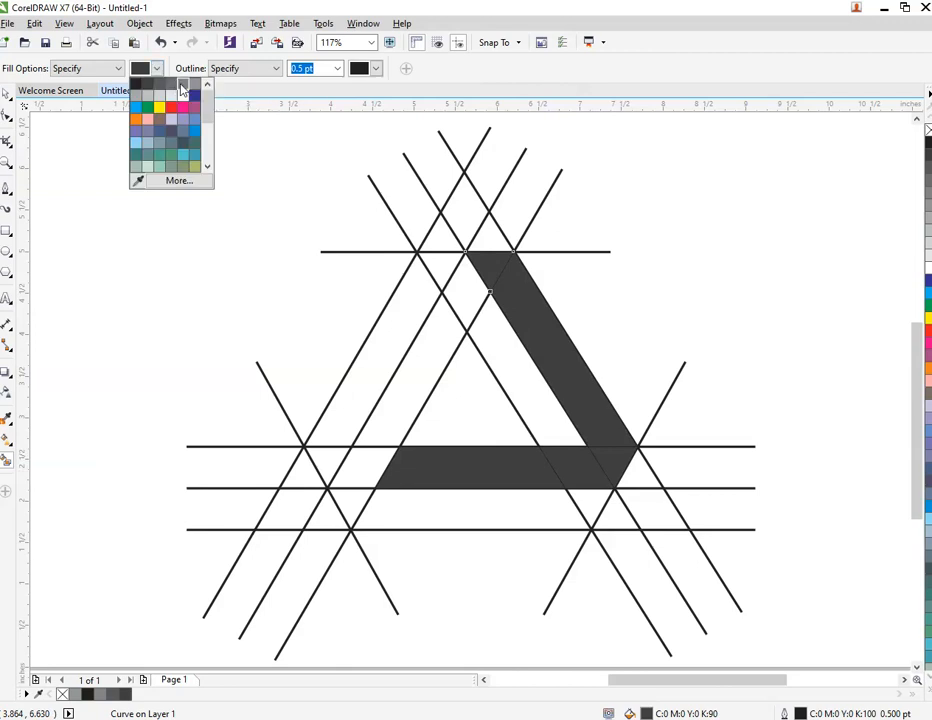
pyautogui.click(182, 88)
pyautogui.click(412, 366)
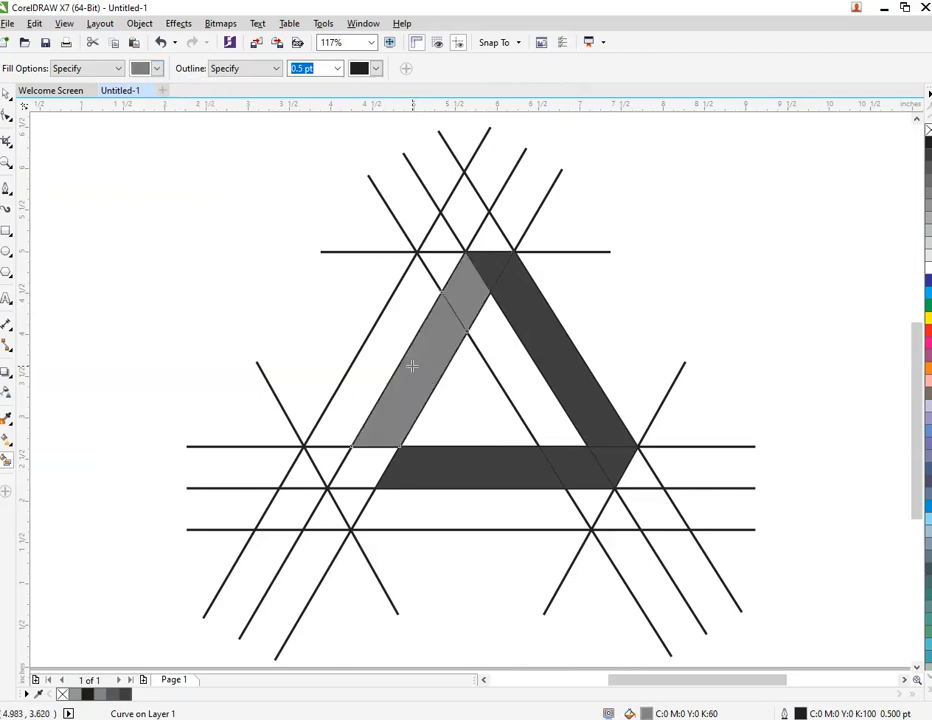
pyautogui.click(355, 468)
pyautogui.click(347, 505)
pyautogui.click(451, 510)
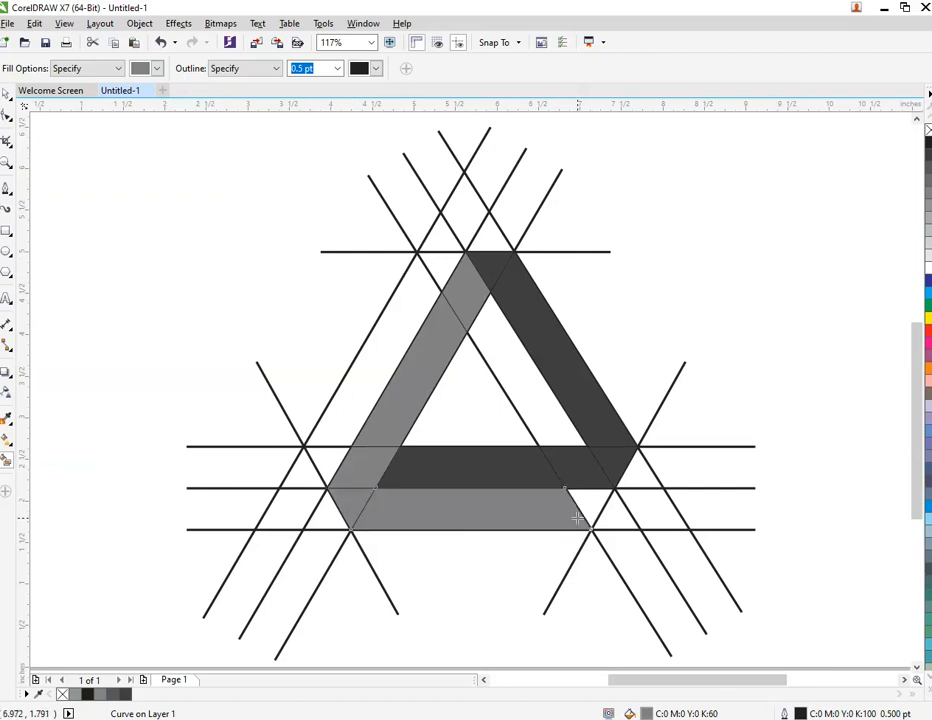
pyautogui.hotkey('ctrl', 'z')
pyautogui.hotkey('ctrl', 'z')
pyautogui.hotkey('ctrl', 'z')
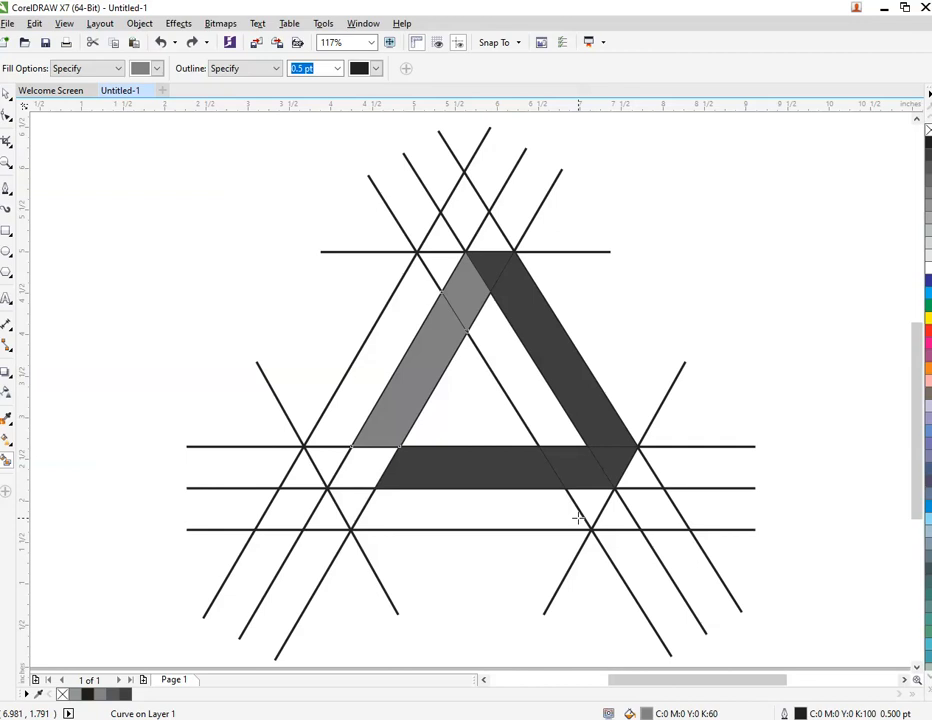
pyautogui.hotkey('ctrl', 'z')
pyautogui.hotkey('ctrl', 'z')
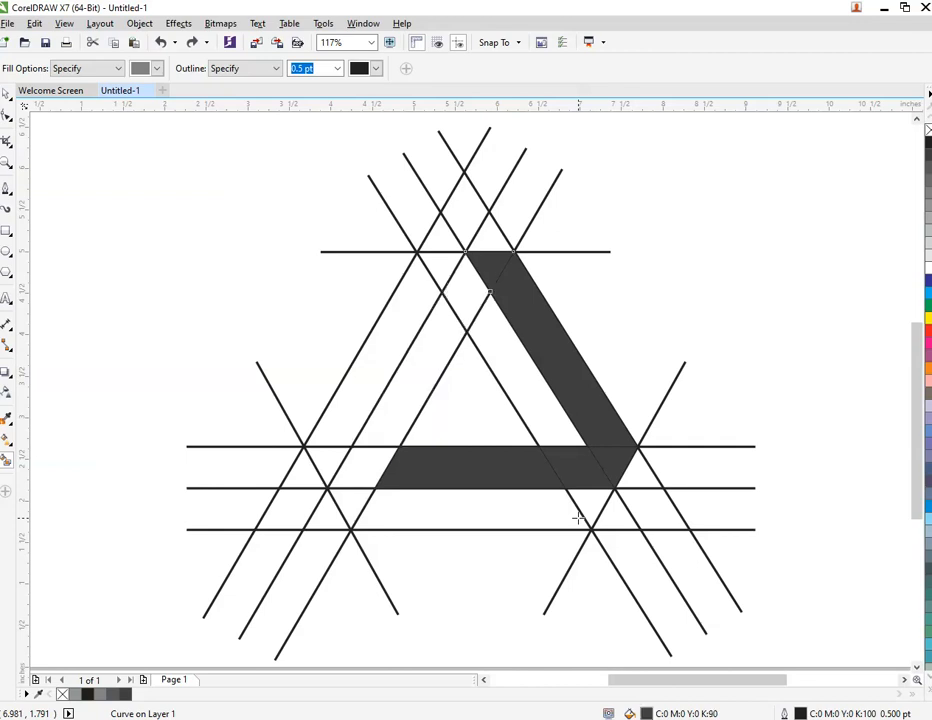
pyautogui.click(527, 401)
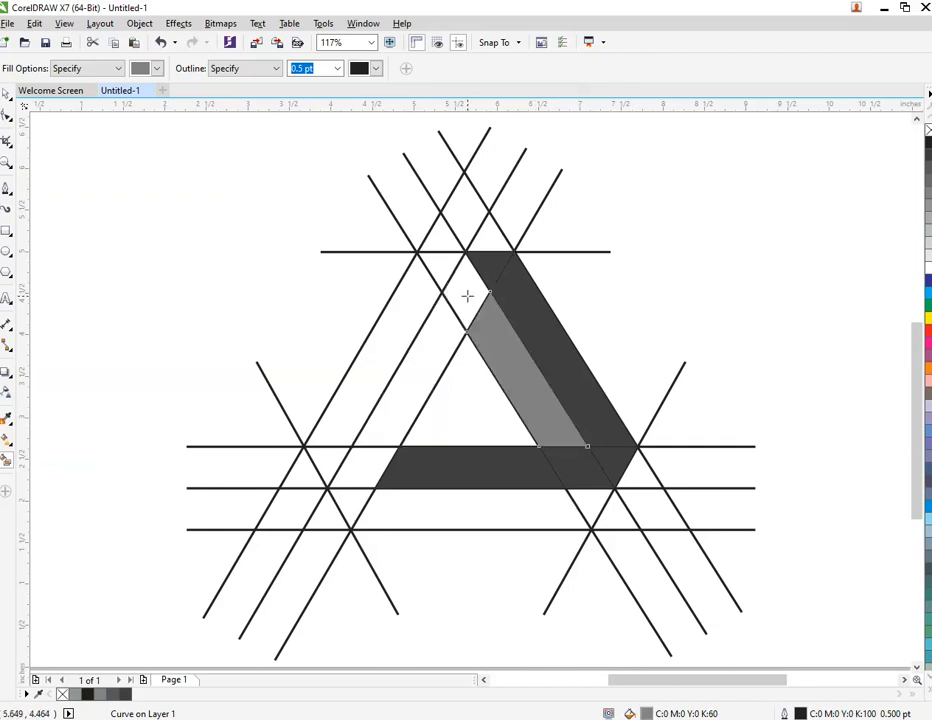
pyautogui.hotkey('ctrl', 'z')
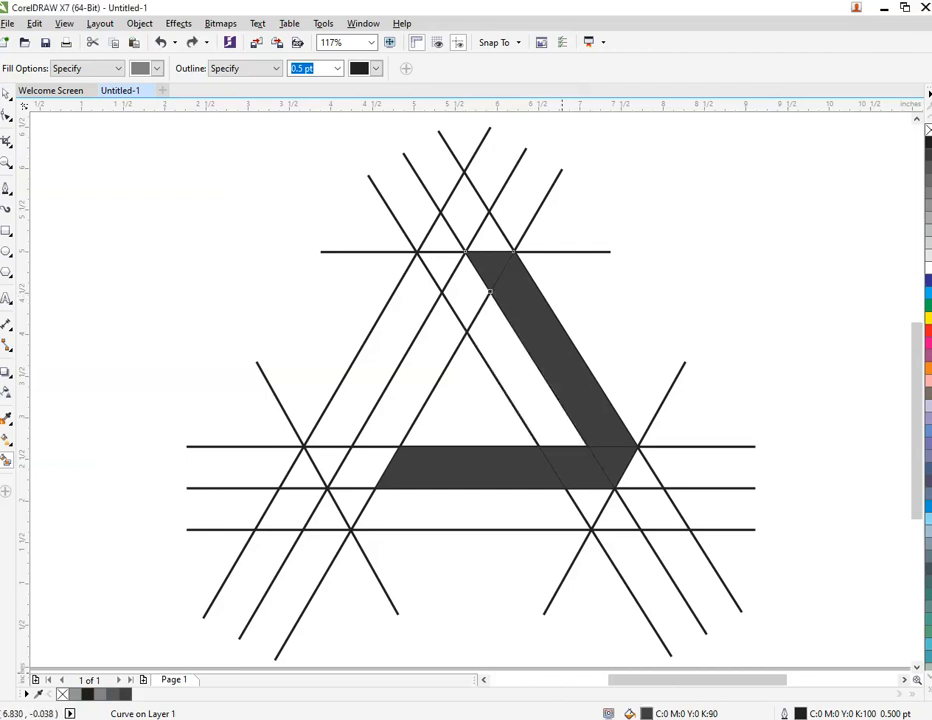
# Fill the inner left band, the lower-left corner below it and the outer bottom band with 60% black
pyautogui.click(433, 354)
pyautogui.click(357, 470)
pyautogui.click(362, 505)
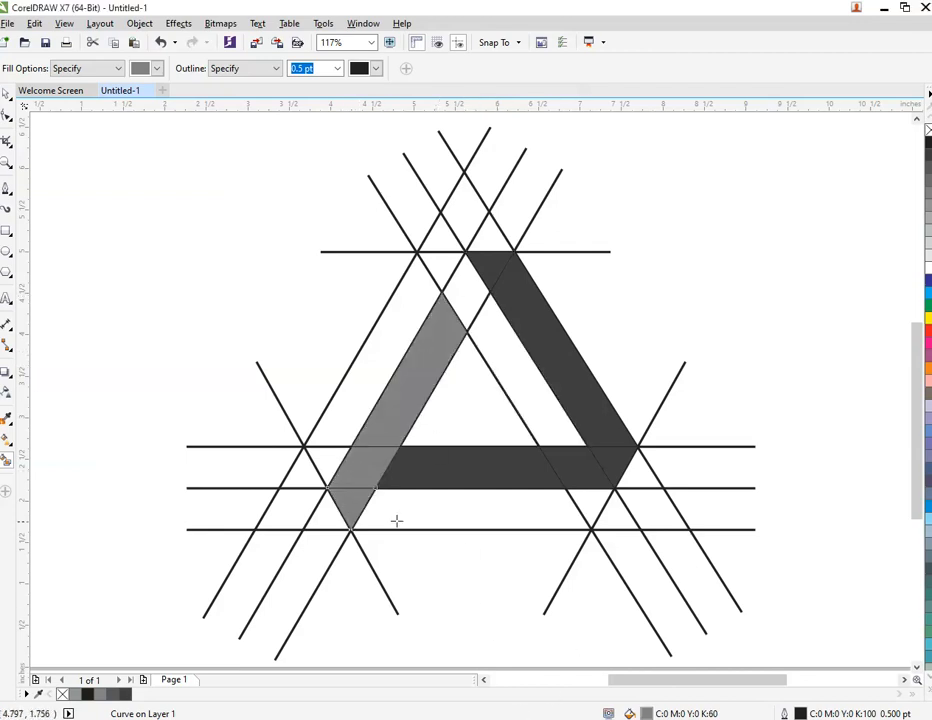
pyautogui.click(397, 515)
pyautogui.click(590, 503)
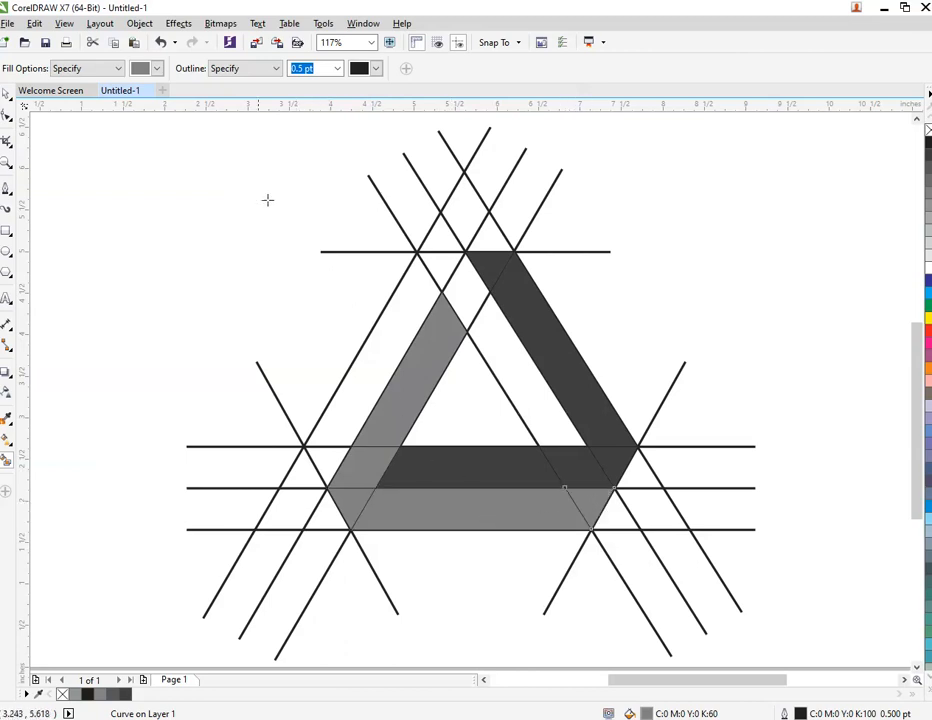
# Smart Fill the inner right band, the top corner and the outer left band down to its lower corner with 30% black
pyautogui.click(157, 68)
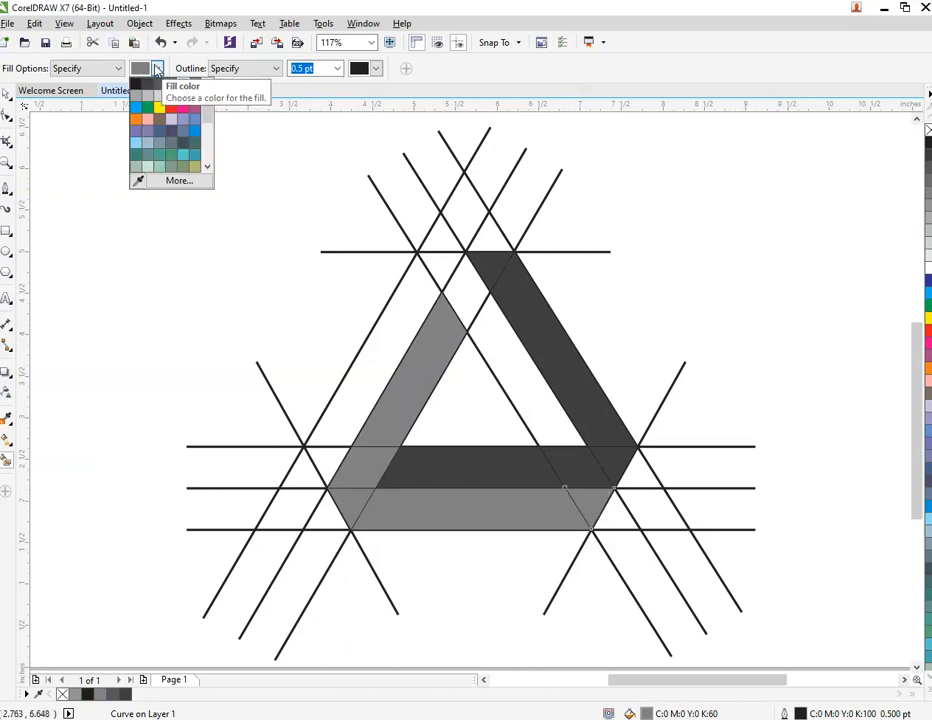
pyautogui.click(148, 99)
pyautogui.click(509, 349)
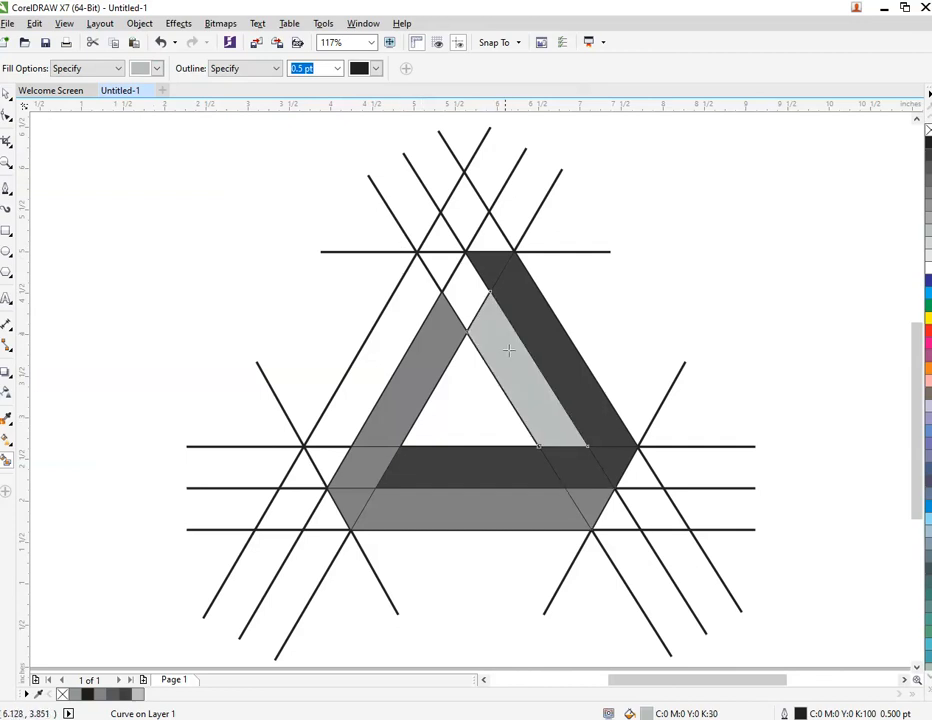
pyautogui.click(467, 287)
pyautogui.click(452, 266)
pyautogui.click(413, 293)
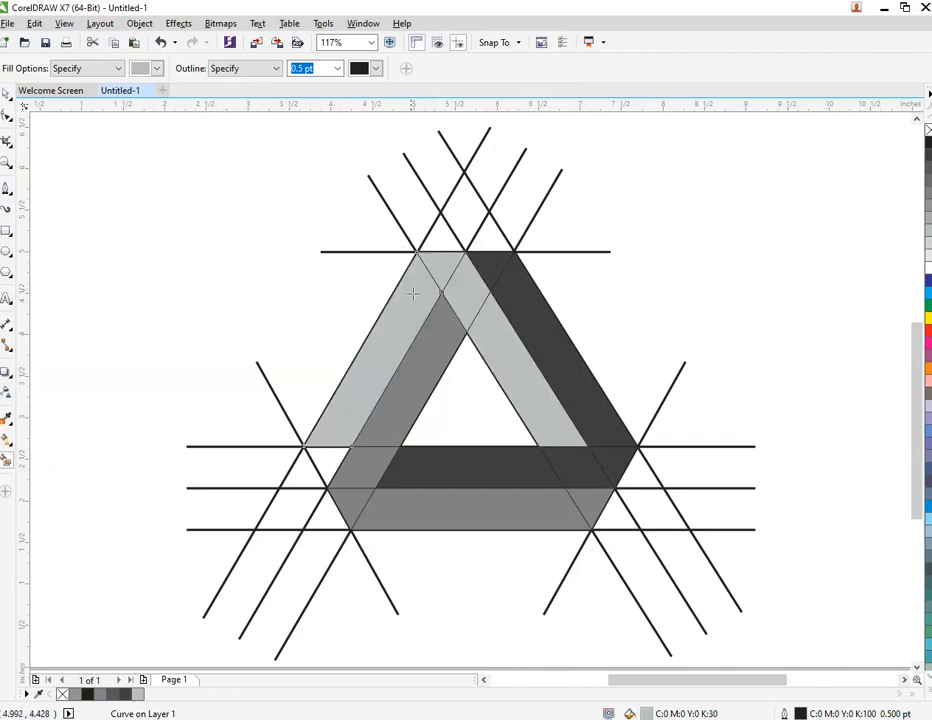
pyautogui.click(328, 460)
# Delete the combined set of three long guide lines that slant up to the right
pyautogui.press('space')
pyautogui.moveTo(528, 383); pyautogui.dragTo(571, 342)
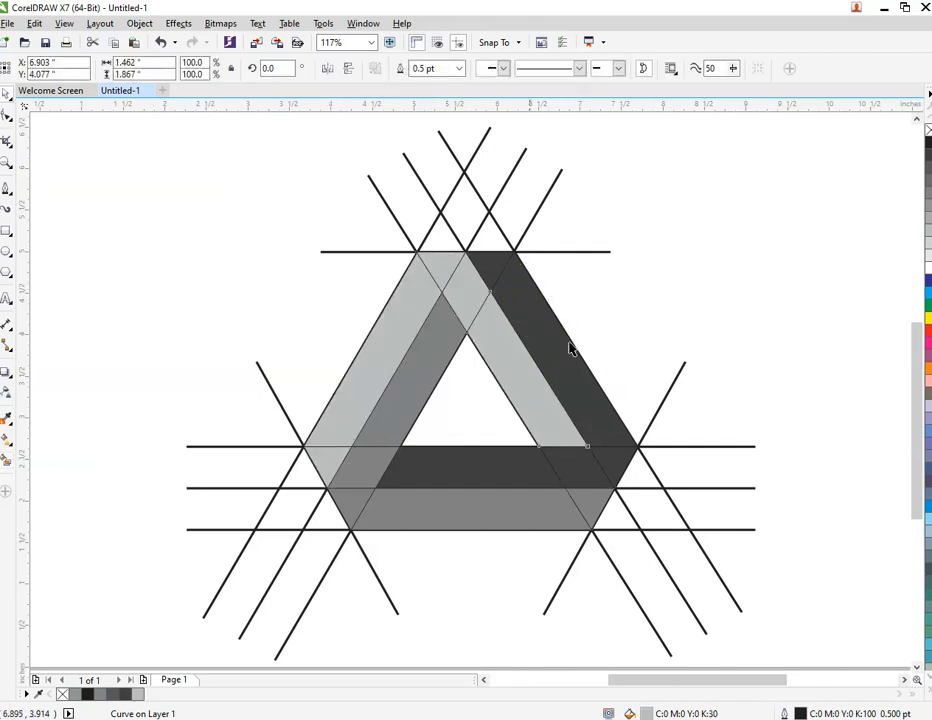
pyautogui.rightClick(569, 342)
pyautogui.click(645, 506)
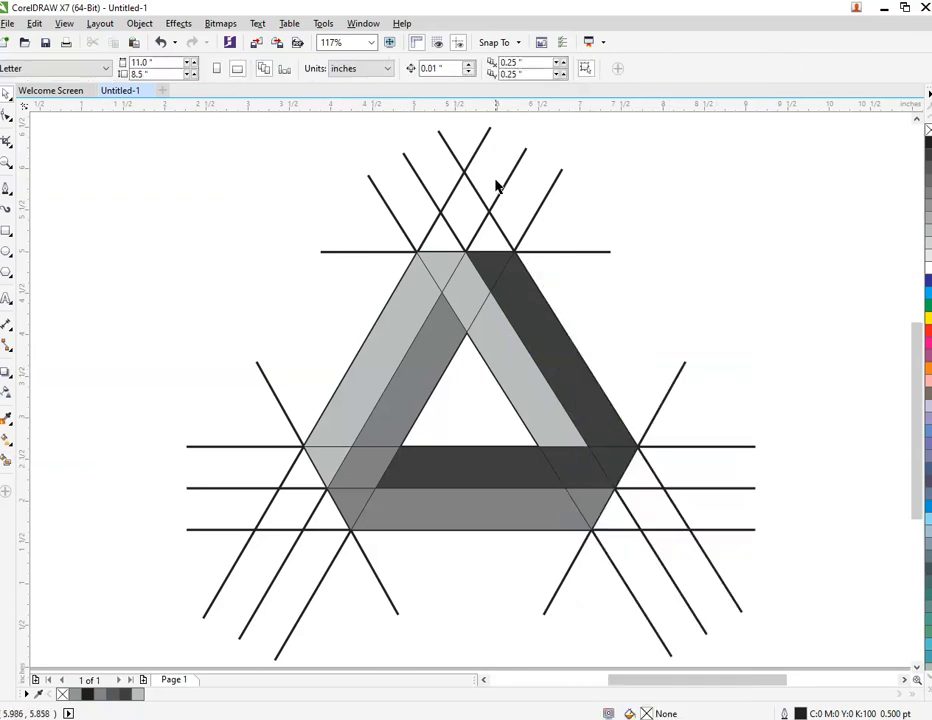
pyautogui.click(540, 205)
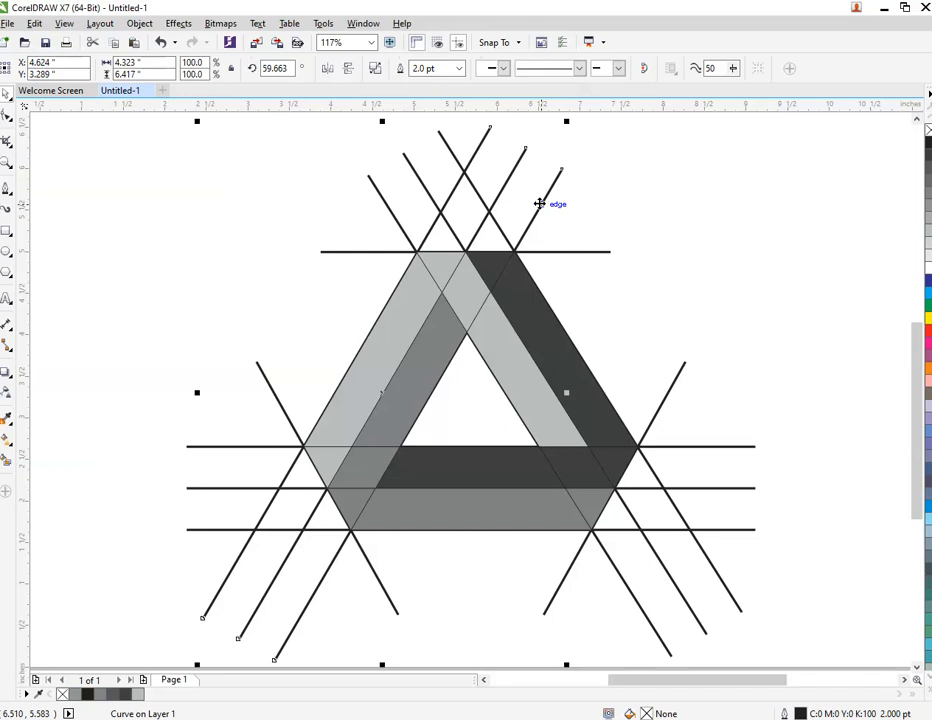
pyautogui.rightClick(540, 204)
pyautogui.click(565, 364)
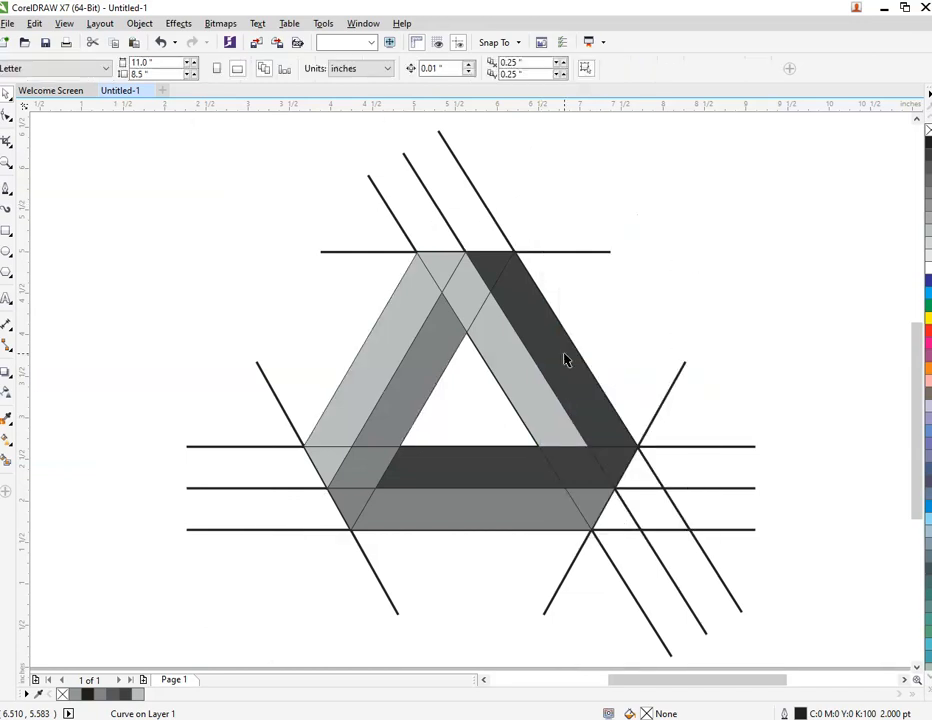
# Delete the short horizontal guide line at the apex and the three long horizontal guide lines
pyautogui.click(578, 252)
pyautogui.rightClick(578, 252)
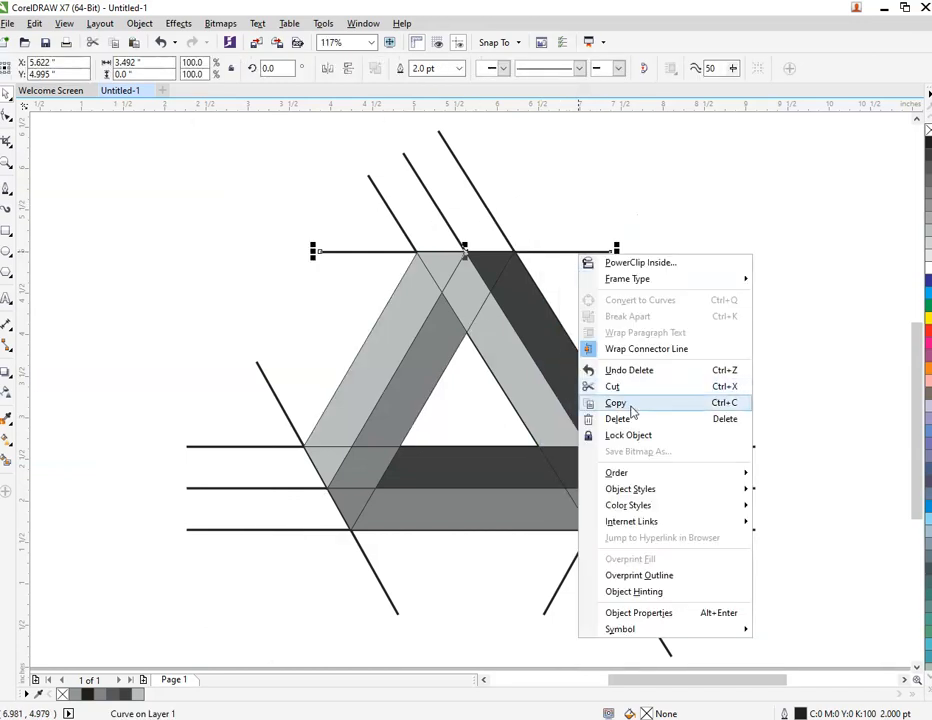
pyautogui.click(618, 418)
pyautogui.click(686, 445)
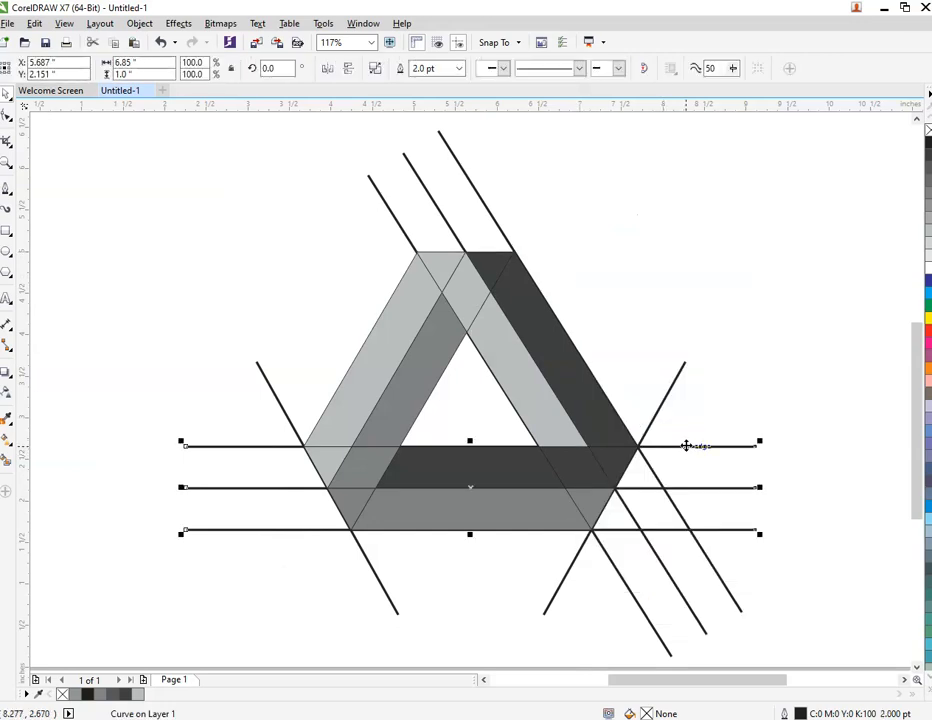
pyautogui.rightClick(686, 445)
pyautogui.click(741, 226)
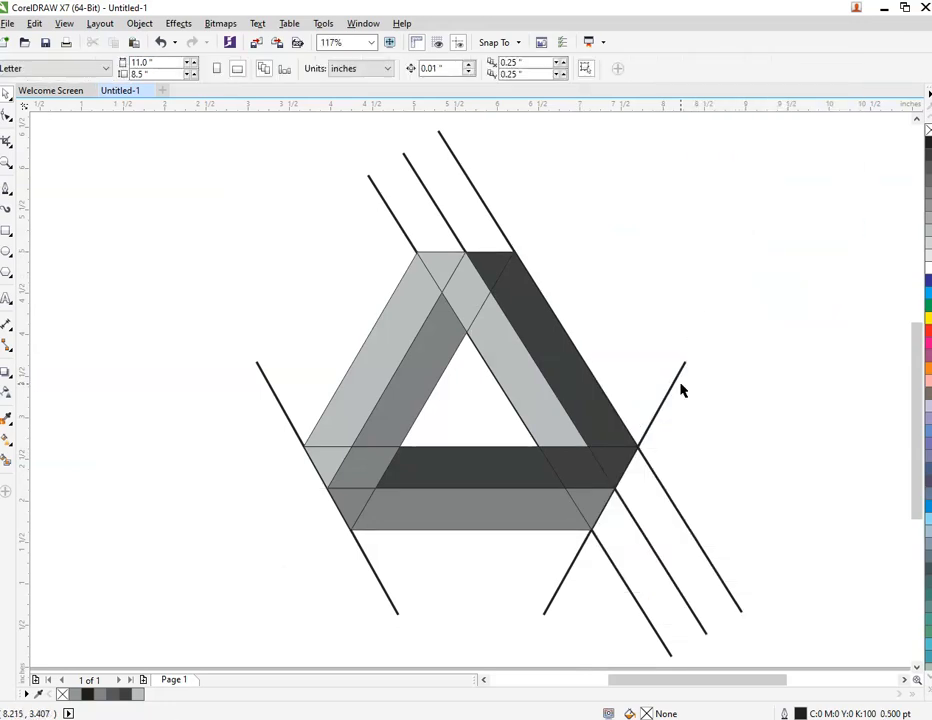
# Delete the two short slanted guide lines through the lower-right and lower-left corners
pyautogui.click(678, 378)
pyautogui.rightClick(677, 342)
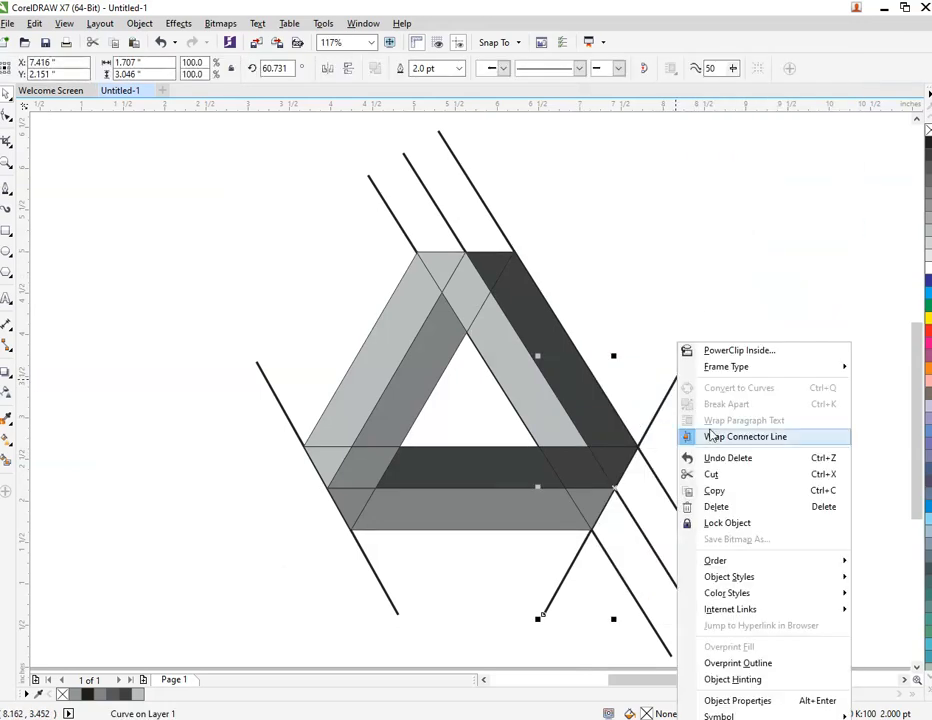
pyautogui.click(764, 507)
pyautogui.click(269, 383)
pyautogui.rightClick(266, 372)
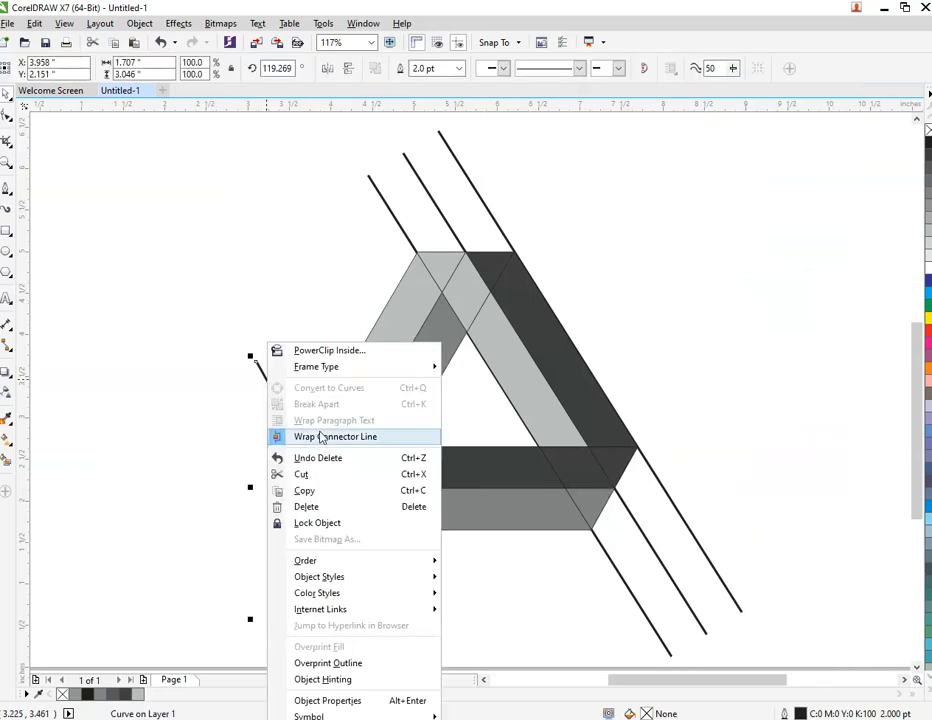
pyautogui.click(358, 506)
# Delete the remaining set of three long guide lines that slant down to the right
pyautogui.click(618, 578)
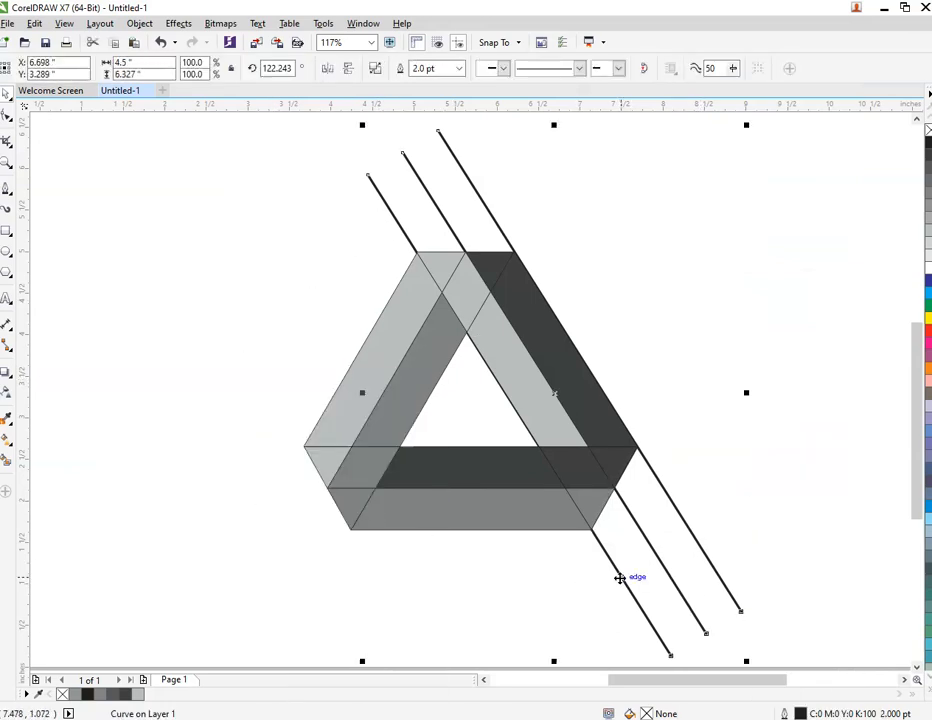
pyautogui.rightClick(618, 578)
pyautogui.click(713, 360)
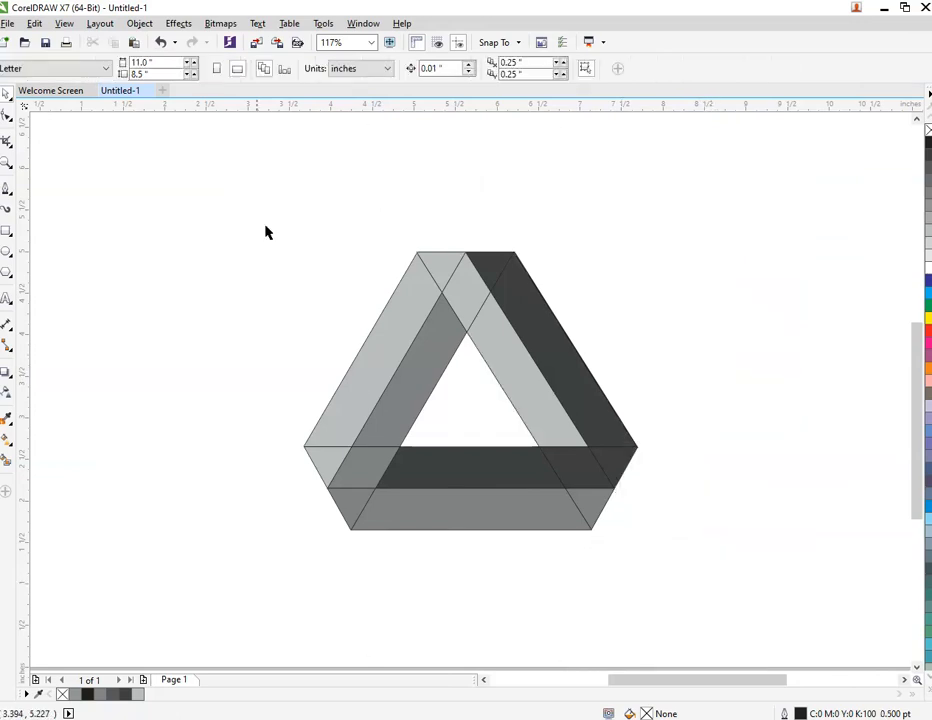
# Weld the dark grey pieces along the right side and inner bottom of the triangle into one band
pyautogui.moveTo(225, 193); pyautogui.dragTo(752, 595)
pyautogui.click(752, 595)
pyautogui.click(568, 476)
pyautogui.keyDown('shift'); pyautogui.click(587, 472); pyautogui.keyUp('shift')
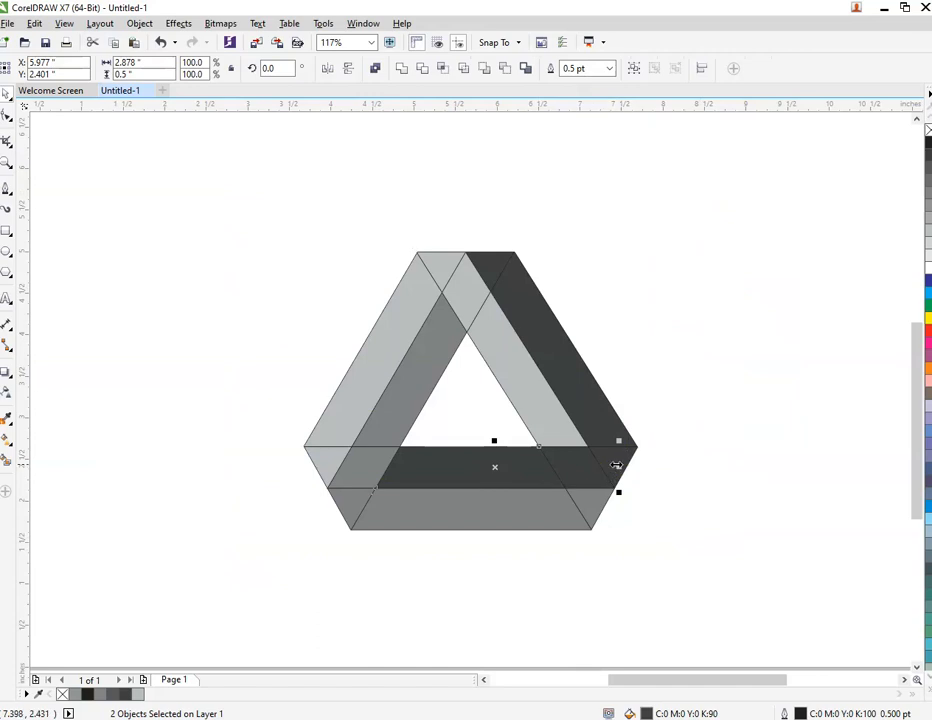
pyautogui.keyDown('shift'); pyautogui.click(630, 452); pyautogui.keyUp('shift')
pyautogui.keyDown('shift'); pyautogui.click(584, 385); pyautogui.keyUp('shift')
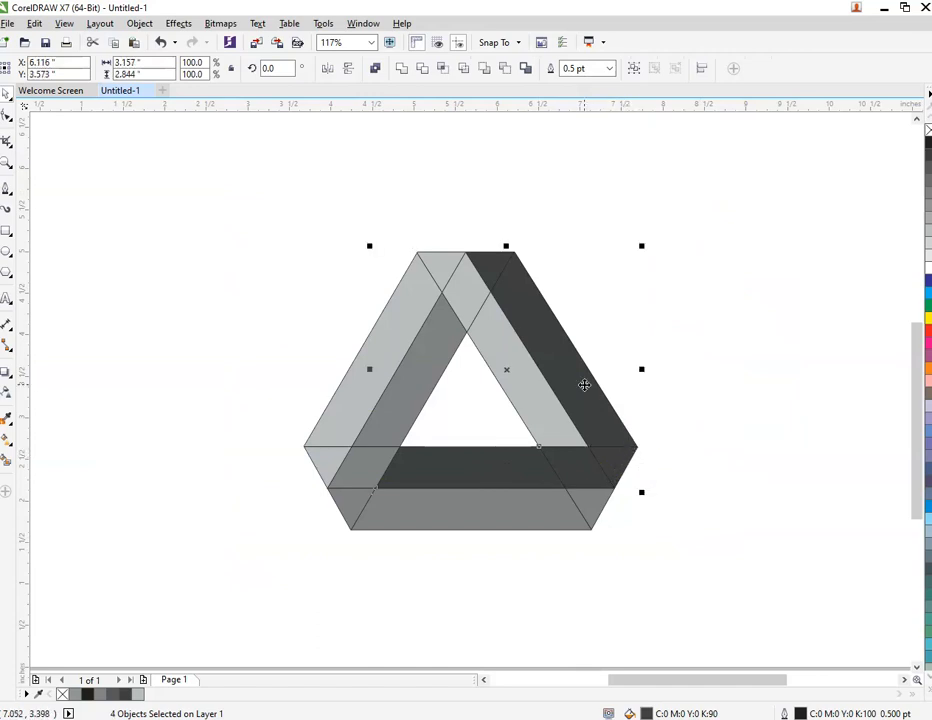
pyautogui.keyDown('shift'); pyautogui.click(474, 252); pyautogui.keyUp('shift')
pyautogui.click(401, 68)
pyautogui.click(593, 229)
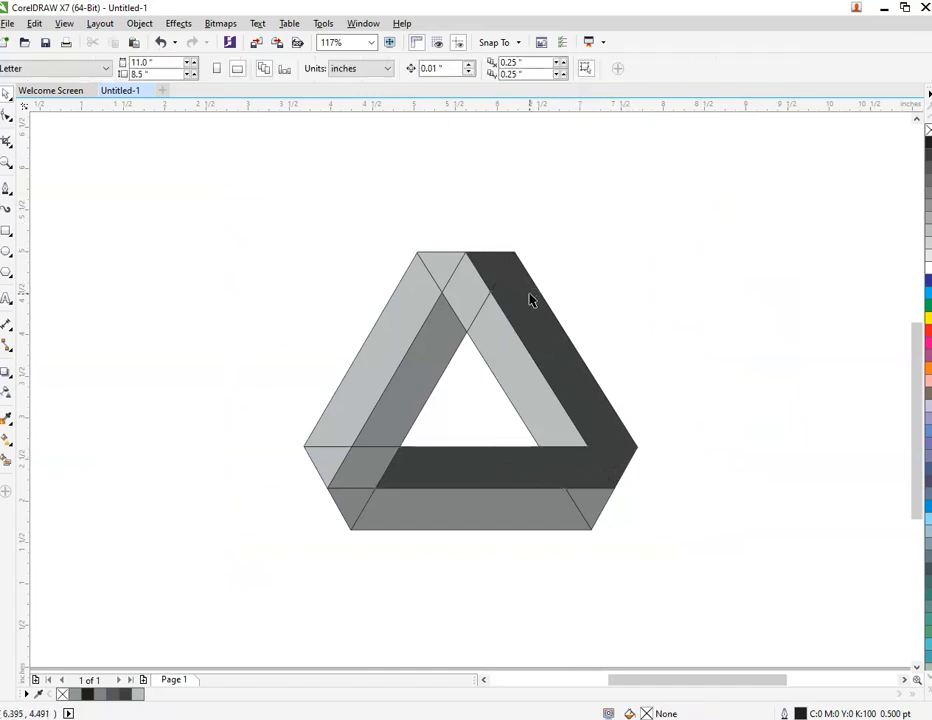
pyautogui.moveTo(531, 300)
pyautogui.mouseDown()
pyautogui.moveTo(697, 270)
pyautogui.moveTo(533, 300)
pyautogui.mouseUp()
# Weld the light grey pieces along the outer left side, apex and inner right side into one band
pyautogui.click(493, 343)
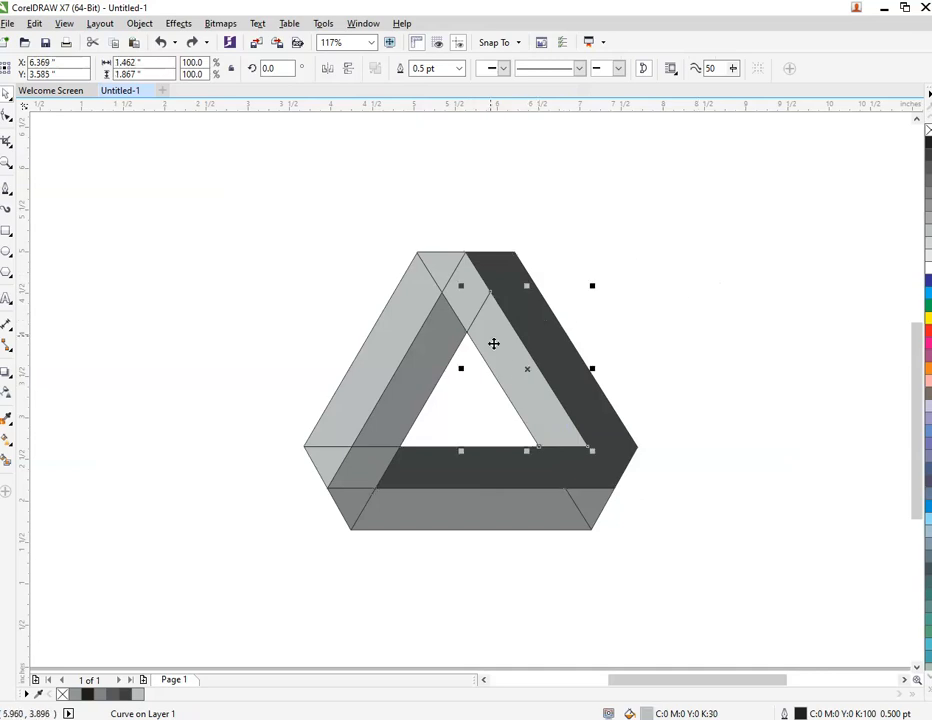
pyautogui.keyDown('shift'); pyautogui.click(449, 262); pyautogui.keyUp('shift')
pyautogui.keyDown('shift'); pyautogui.click(393, 308); pyautogui.keyUp('shift')
pyautogui.keyDown('shift'); pyautogui.click(306, 441); pyautogui.keyUp('shift')
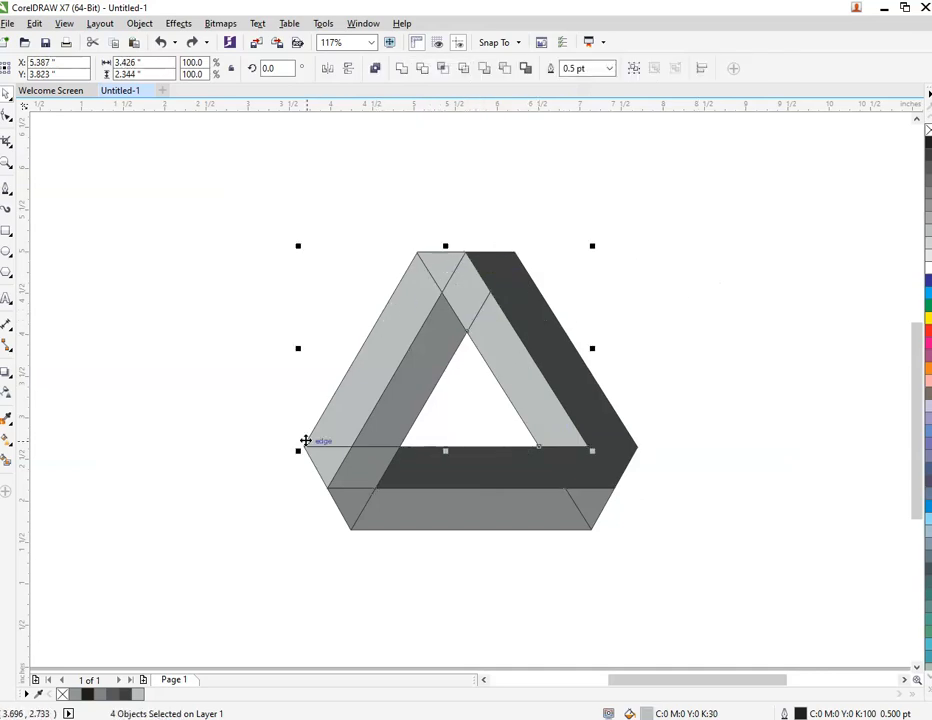
pyautogui.keyDown('shift'); pyautogui.click(316, 466); pyautogui.keyUp('shift')
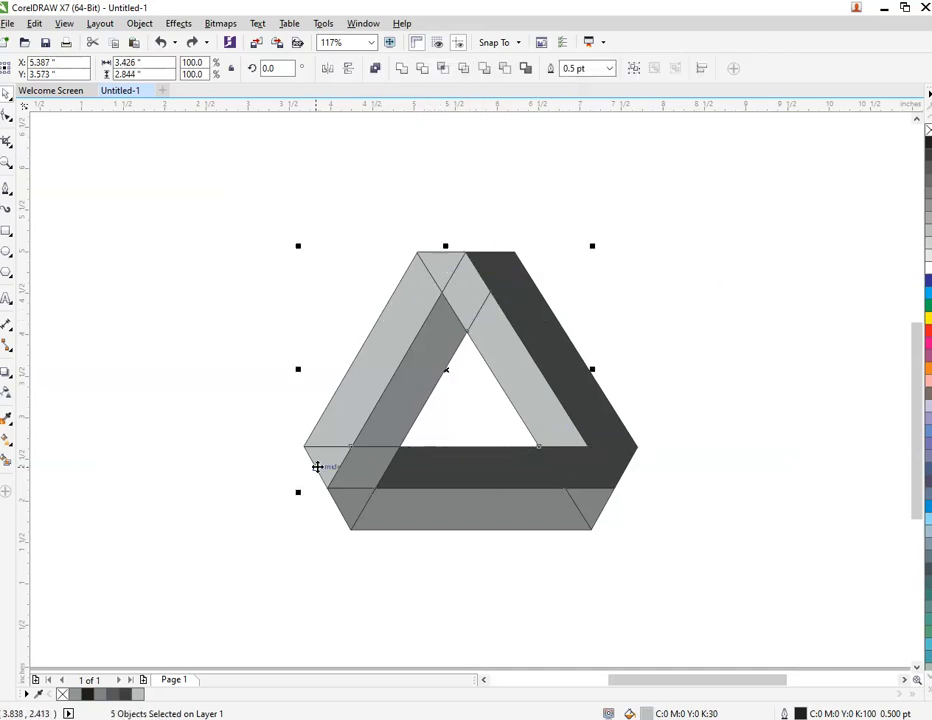
pyautogui.click(401, 68)
pyautogui.click(679, 262)
pyautogui.moveTo(445, 301)
pyautogui.mouseDown()
pyautogui.moveTo(485, 204)
pyautogui.moveTo(439, 289)
pyautogui.mouseUp()
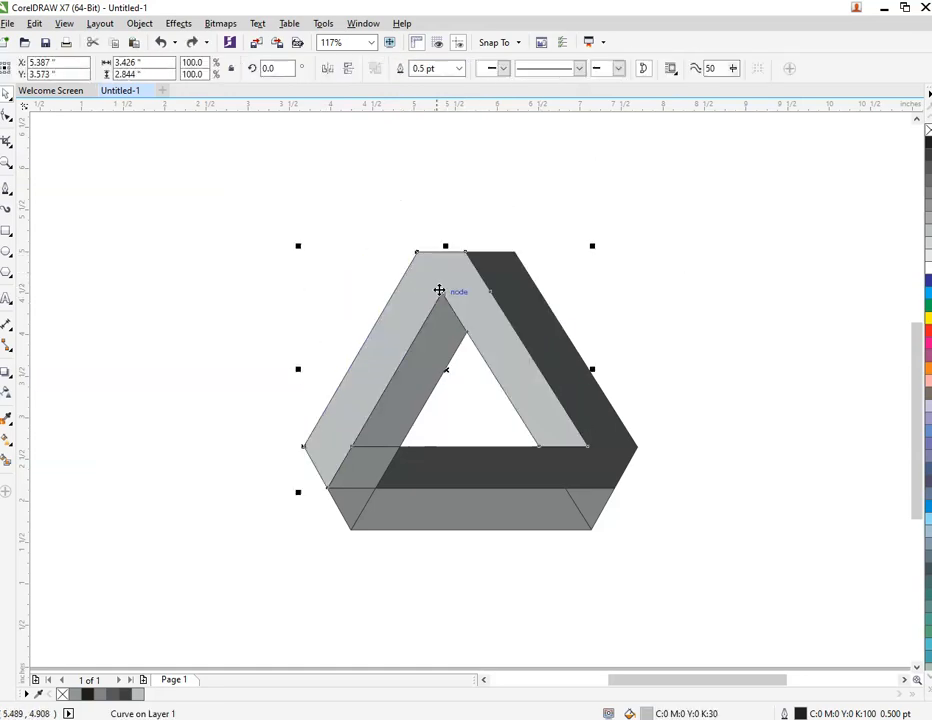
# Weld the medium grey pieces along the inner left side and the base into one band
pyautogui.click(425, 396)
pyautogui.keyDown('shift'); pyautogui.click(347, 508); pyautogui.keyUp('shift')
pyautogui.keyDown('shift'); pyautogui.click(391, 530); pyautogui.keyUp('shift')
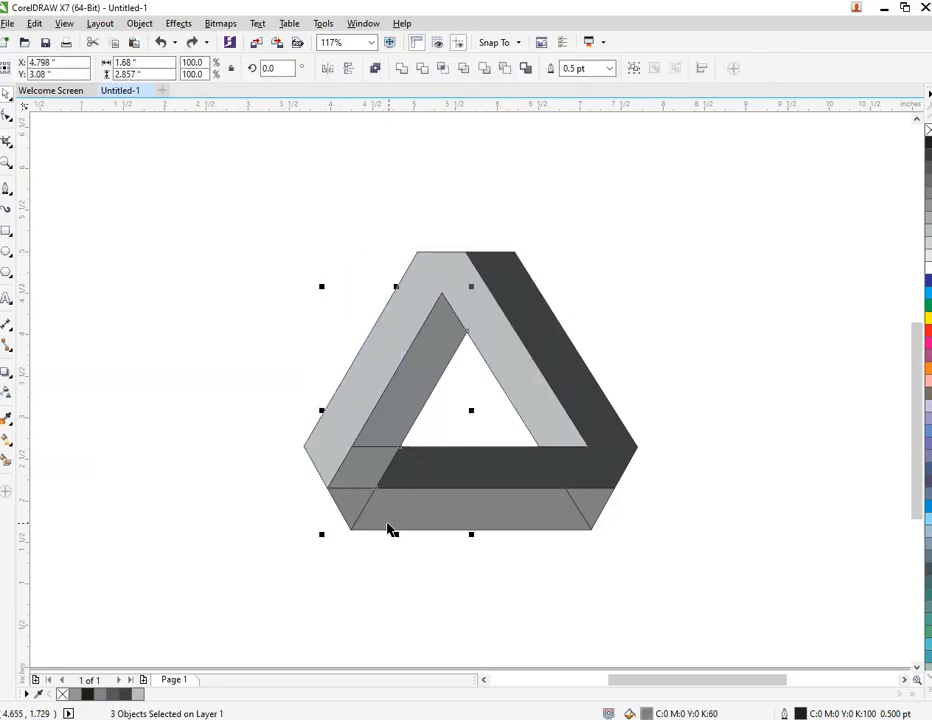
pyautogui.keyDown('shift'); pyautogui.click(607, 514); pyautogui.keyUp('shift')
pyautogui.keyDown('shift'); pyautogui.click(603, 511); pyautogui.keyUp('shift')
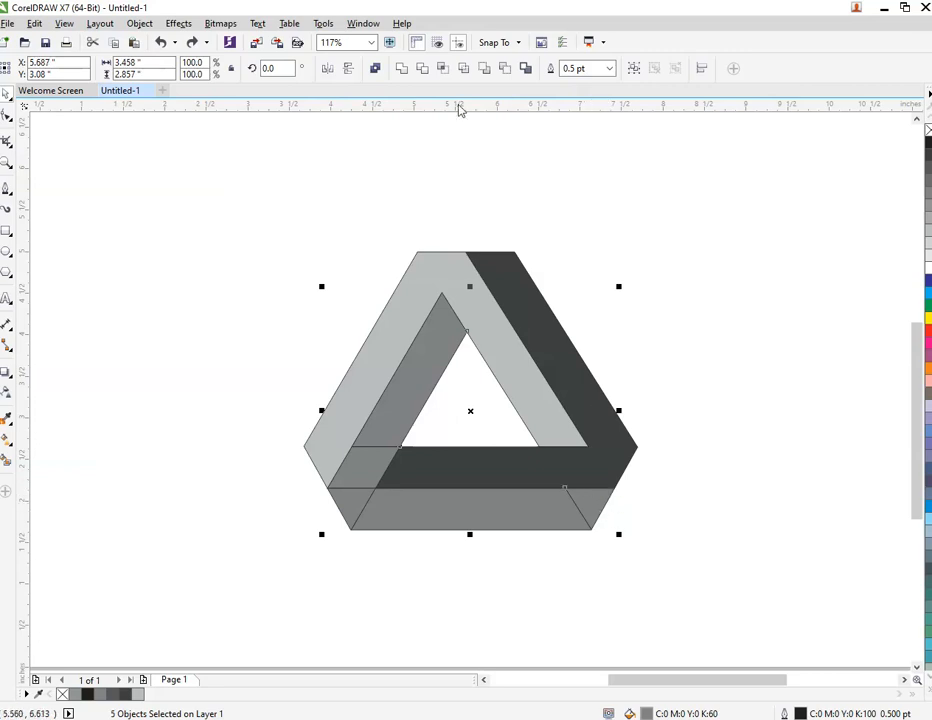
pyautogui.click(403, 68)
pyautogui.click(666, 218)
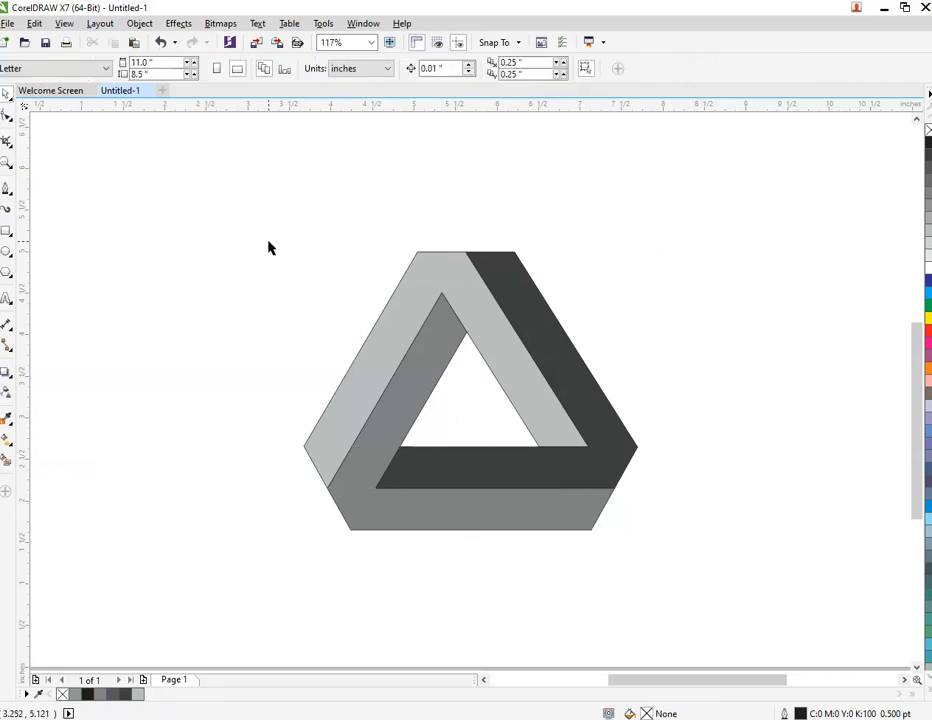
# Remove the outlines from all three bands and place a duplicate of the triangle to the left of the original
pyautogui.moveTo(241, 189); pyautogui.dragTo(747, 607)
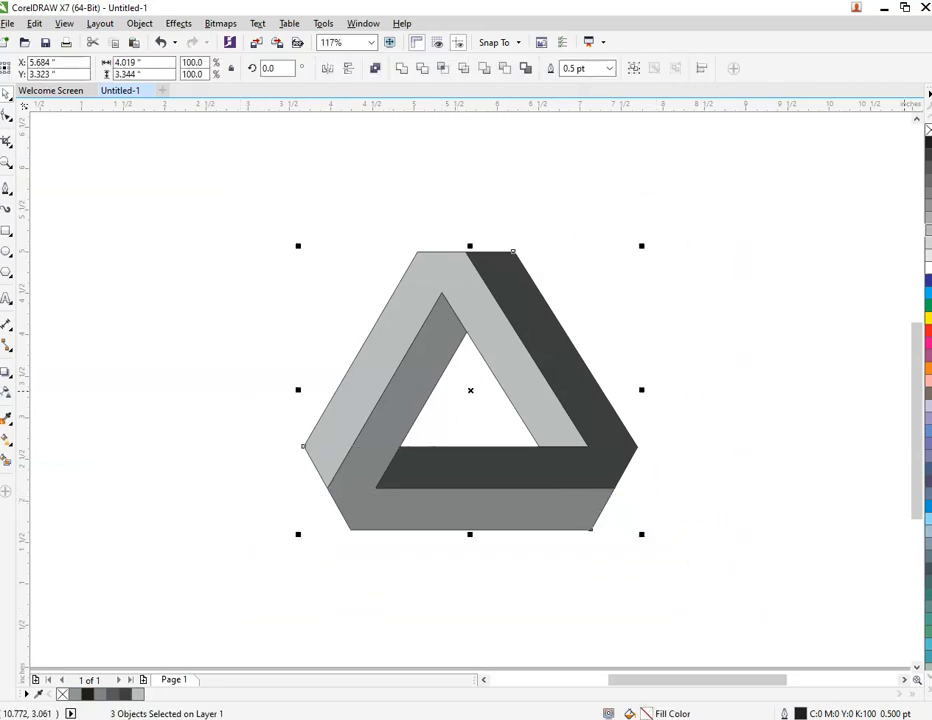
pyautogui.rightClick(927, 133)
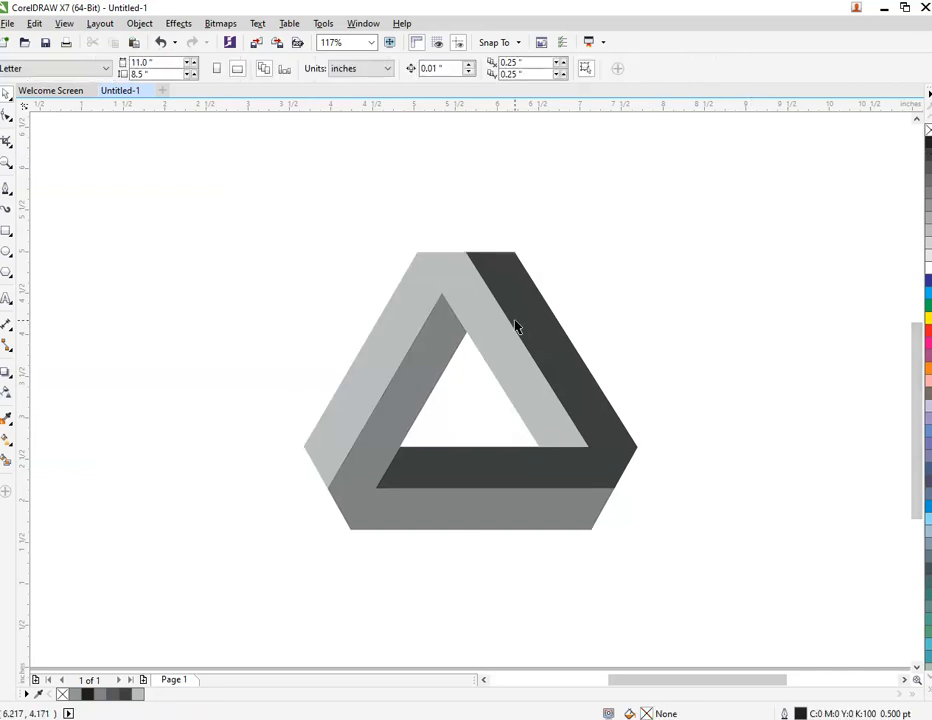
pyautogui.scroll(-2, 516, 326)
pyautogui.scroll(2, 441, 368)
pyautogui.scroll(-2, 441, 368)
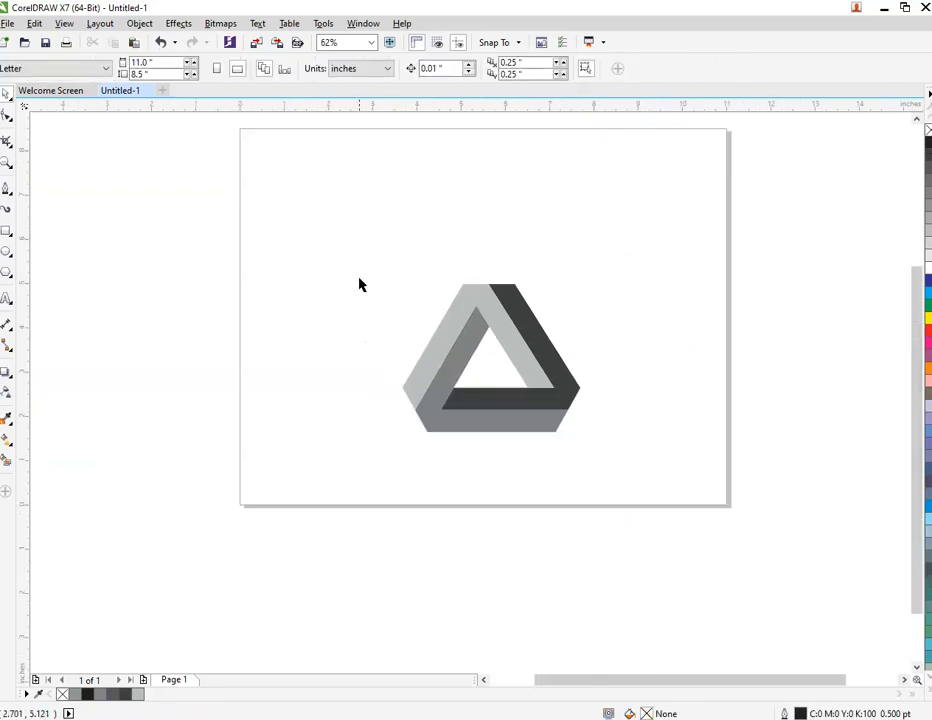
pyautogui.moveTo(358, 264); pyautogui.dragTo(599, 468)
pyautogui.moveTo(562, 418); pyautogui.dragTo(362, 401)
pyautogui.click(509, 275)
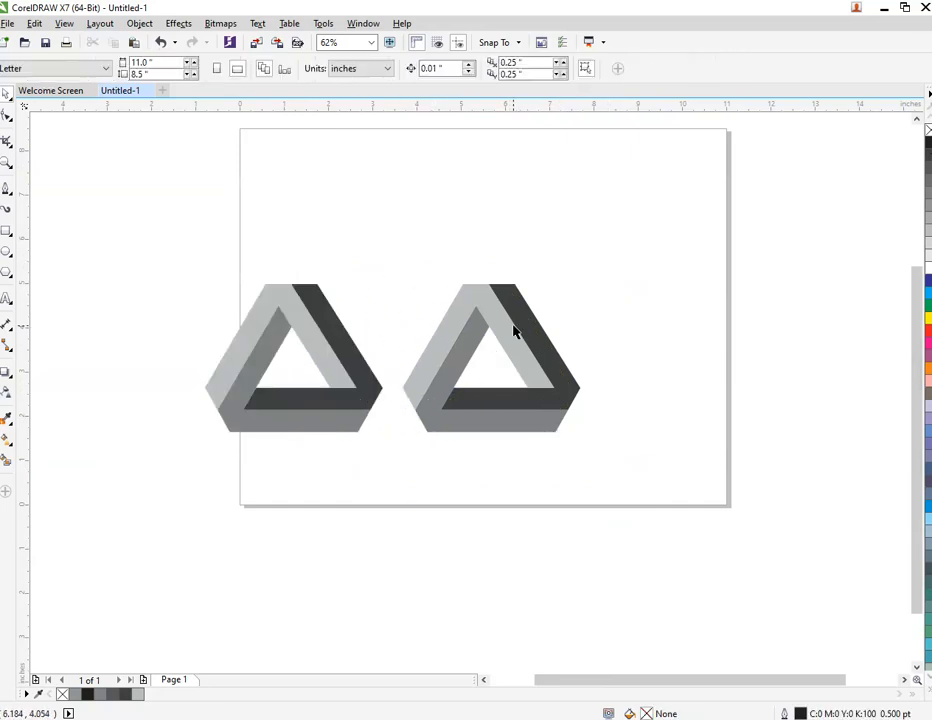
# Apply a linear fountain fill to the right triangle's light grey band, running from the apex to the lower-left corner
pyautogui.scroll(3, 513, 332)
pyautogui.click(537, 295)
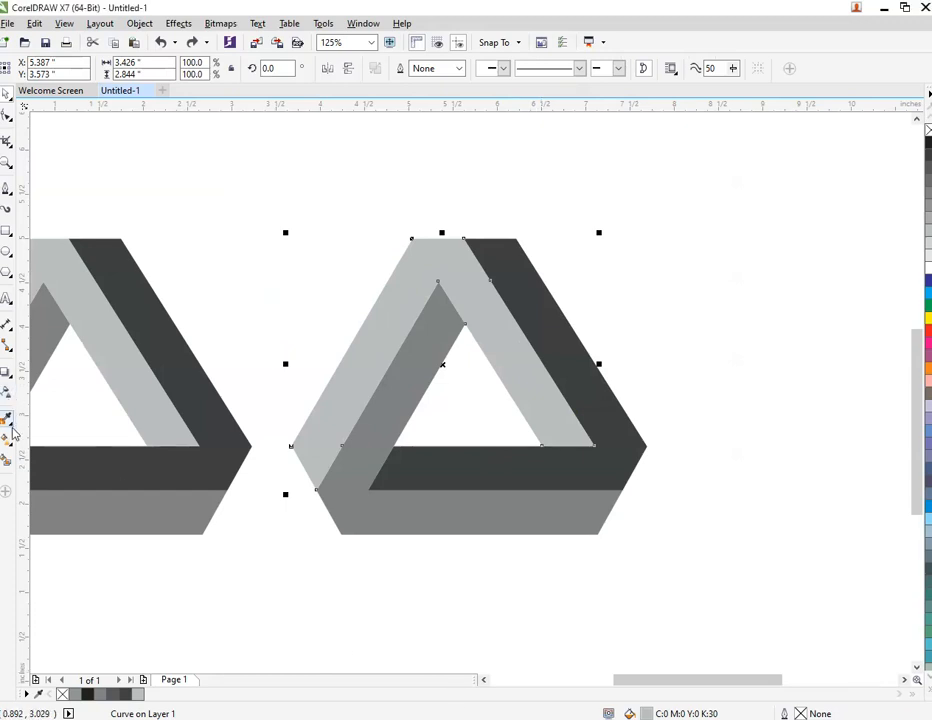
pyautogui.click(6, 460)
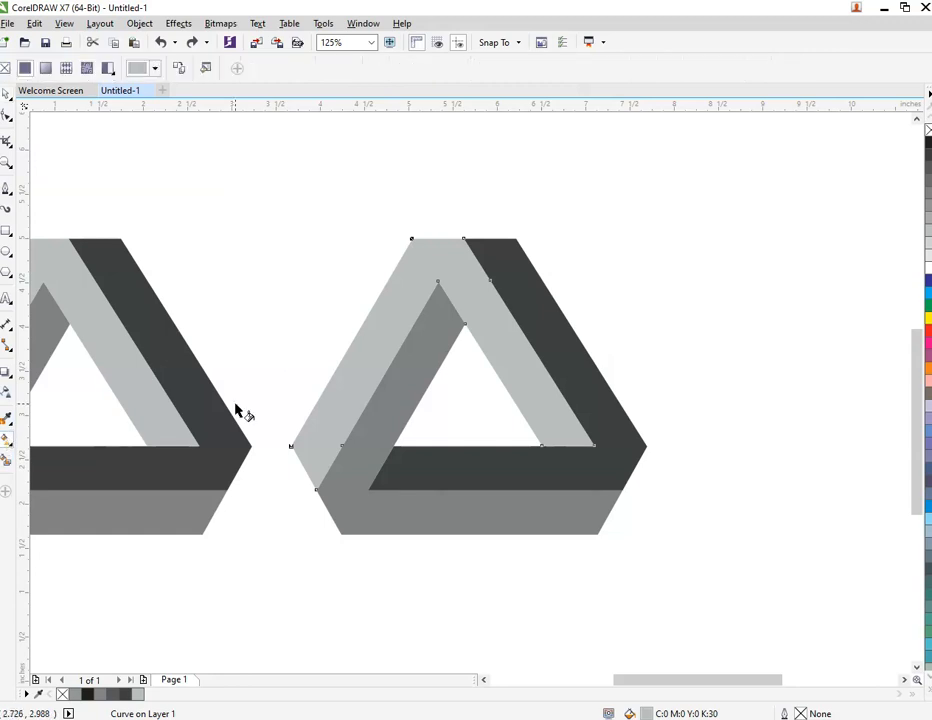
pyautogui.moveTo(442, 250); pyautogui.dragTo(309, 458)
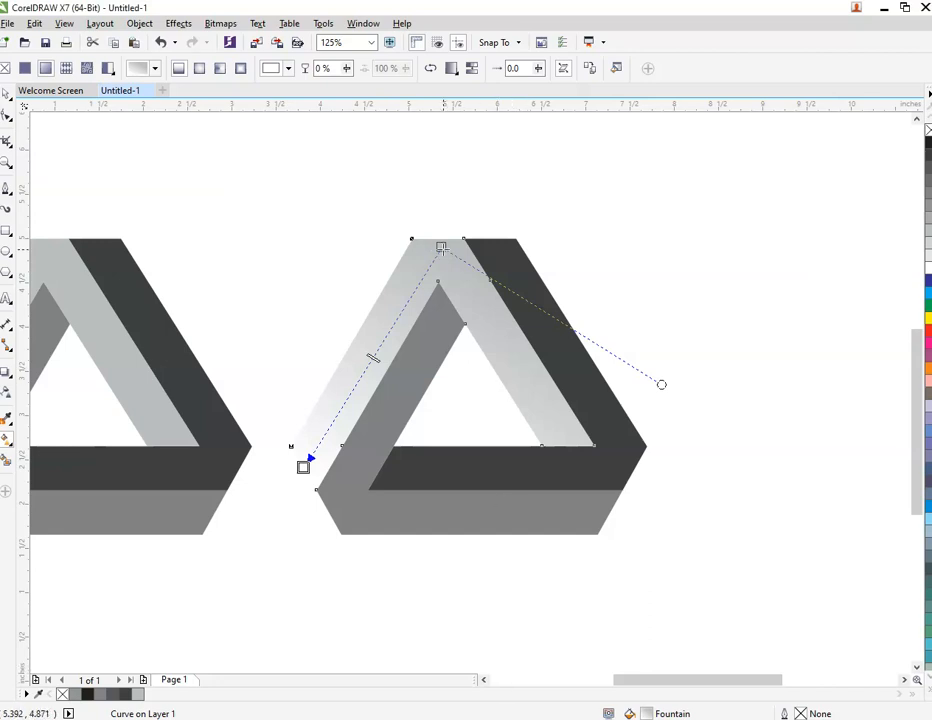
pyautogui.moveTo(441, 247); pyautogui.dragTo(437, 238)
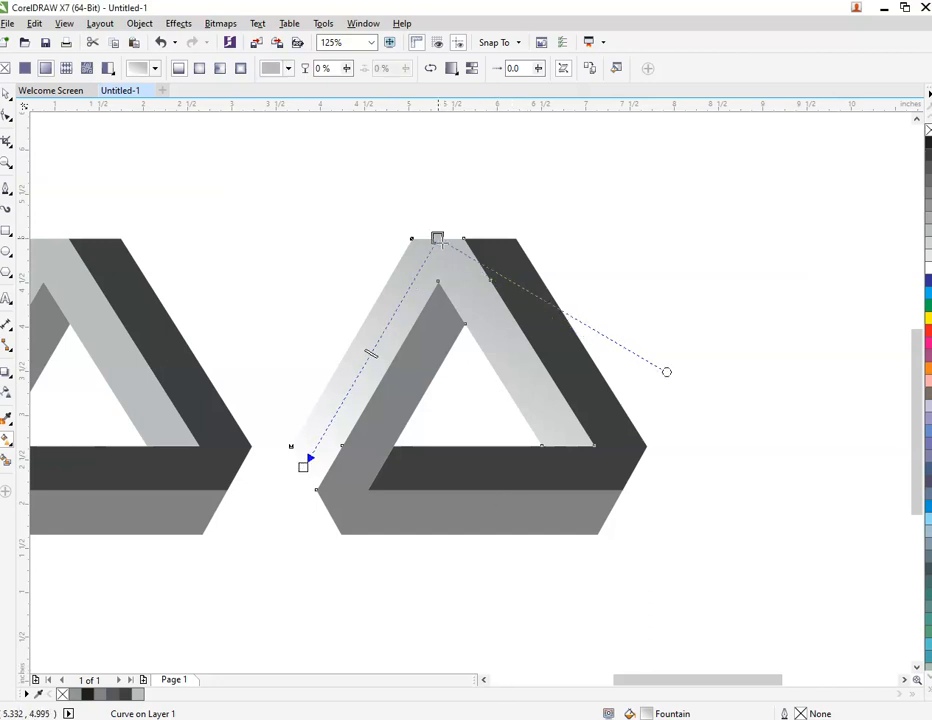
# Show the RGB Palette and dock it horizontally above the document palette with two rows of swatches
pyautogui.click(363, 23)
pyautogui.moveTo(468, 252)
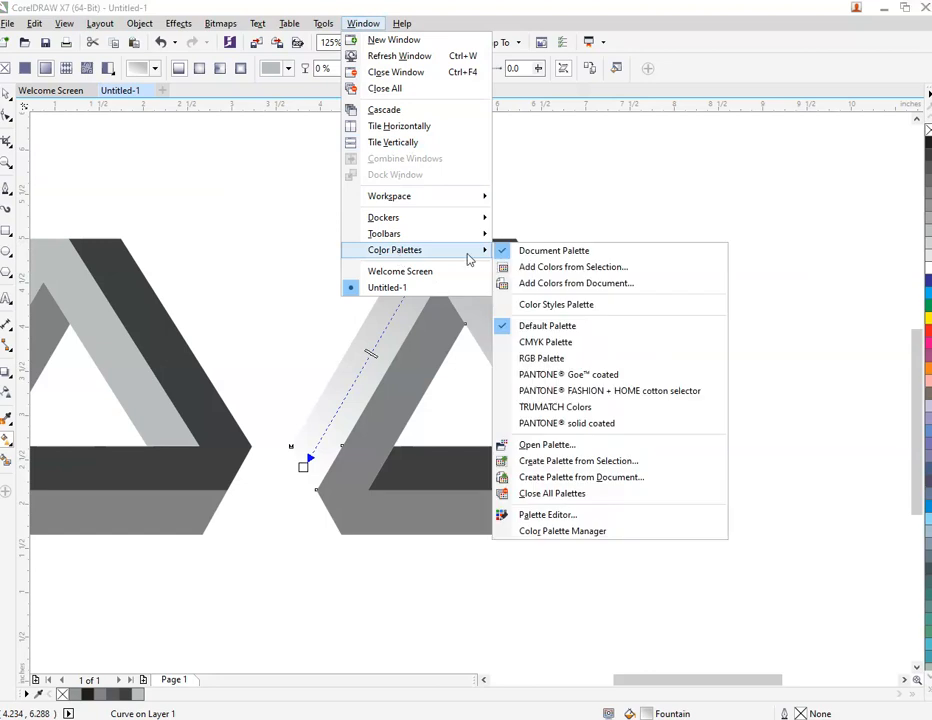
pyautogui.click(545, 358)
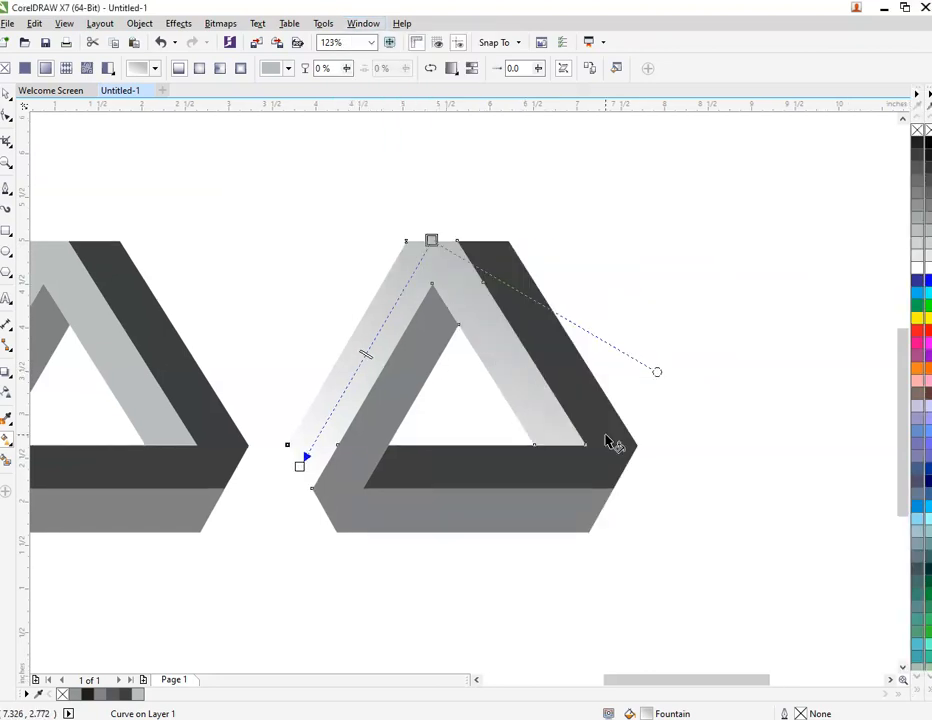
pyautogui.moveTo(928, 95); pyautogui.dragTo(40, 693)
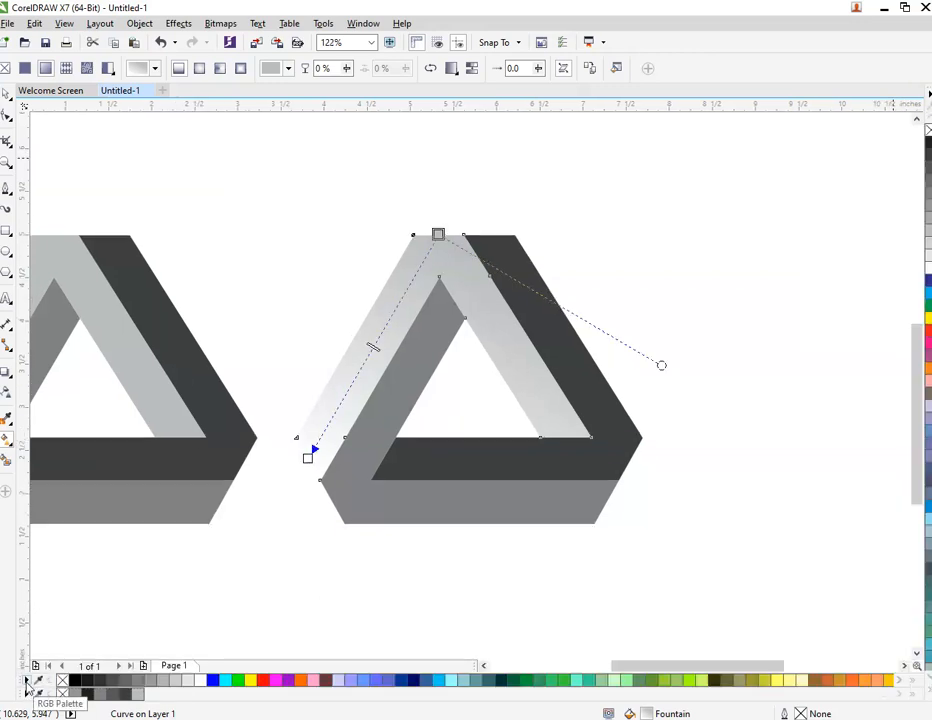
pyautogui.rightClick(27, 684)
pyautogui.moveTo(96, 650)
pyautogui.click(228, 678)
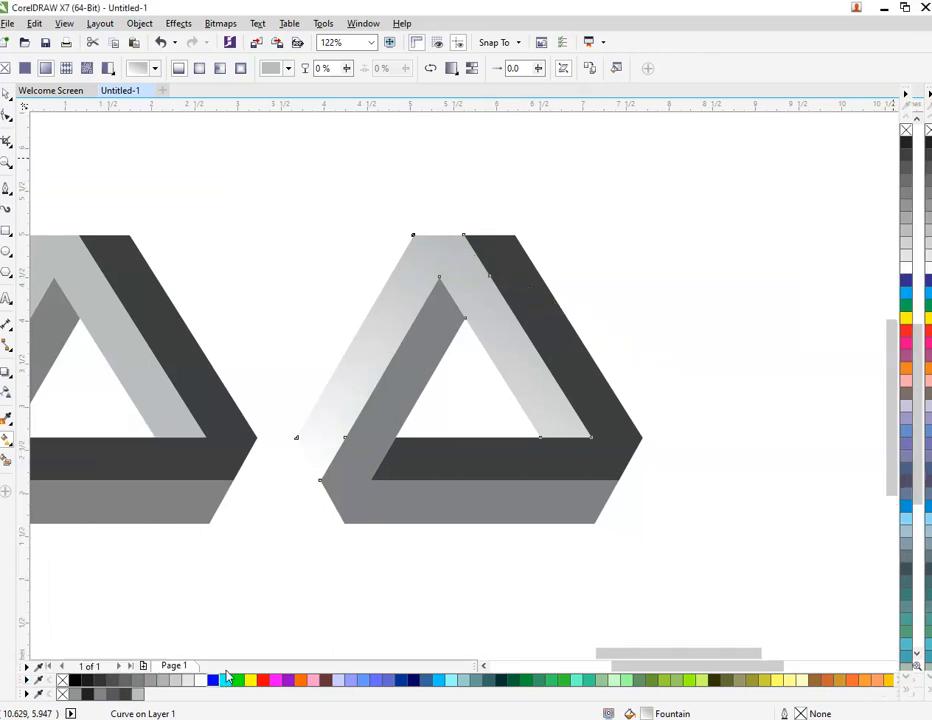
pyautogui.press('g')
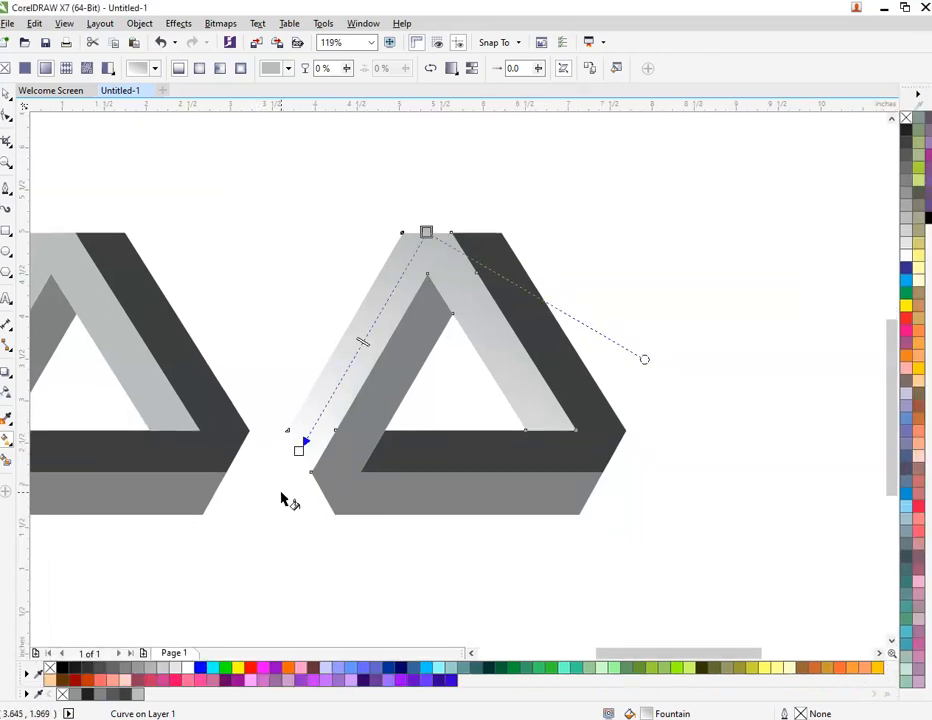
# Recolour the band's fountain fill with dark blue at the apex and cyan at the lower-left end
pyautogui.click(215, 669)
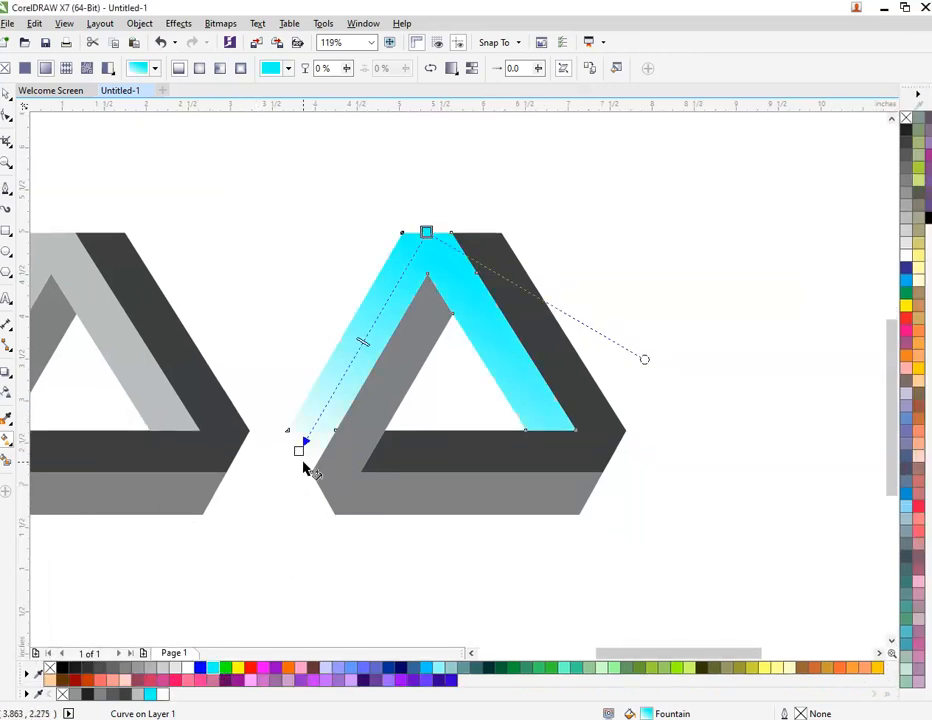
pyautogui.click(300, 451)
pyautogui.click(213, 669)
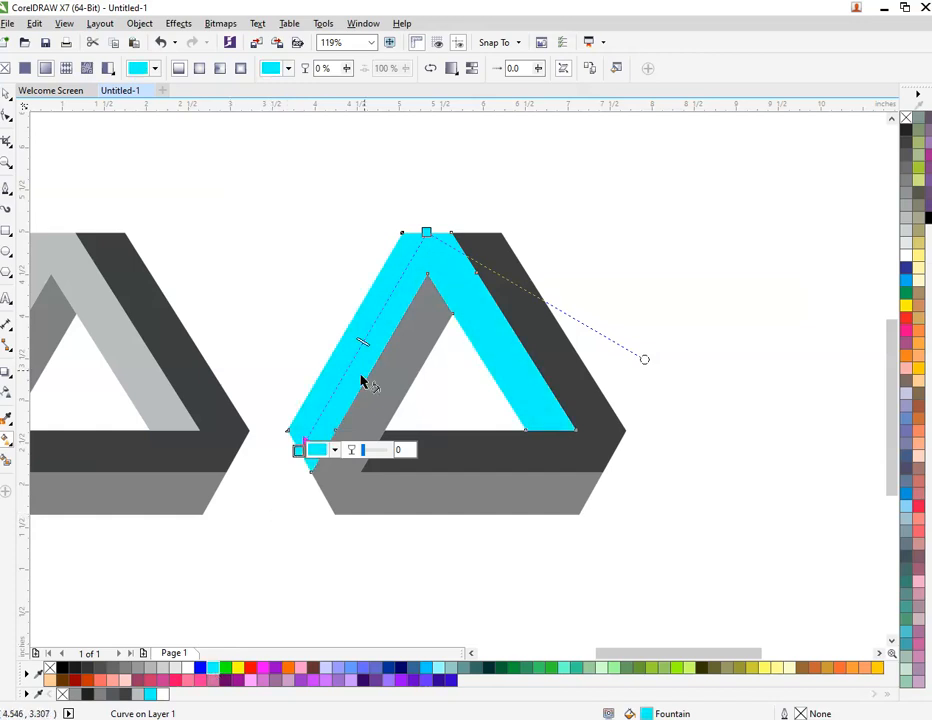
pyautogui.click(426, 233)
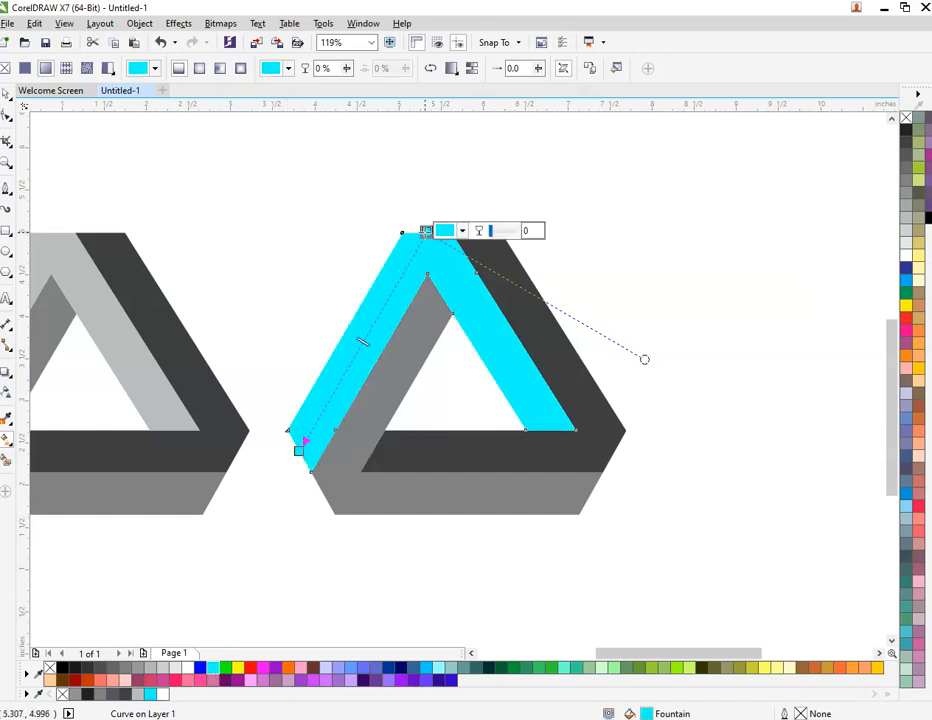
pyautogui.click(401, 667)
# Extend the dark blue end of the band's gradient to a point above the apex
pyautogui.click(432, 455)
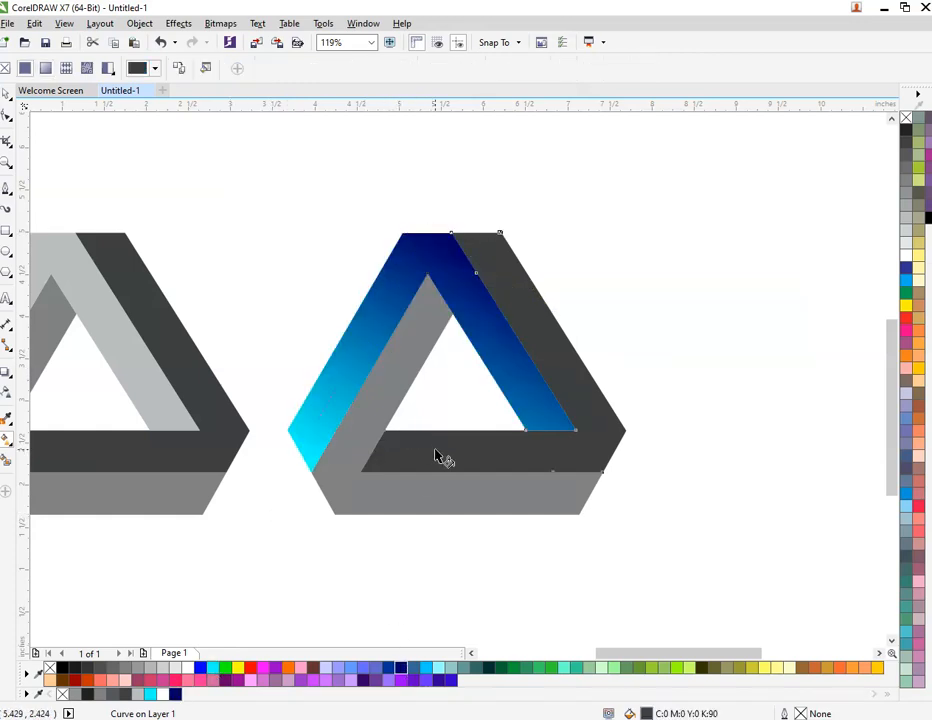
pyautogui.click(366, 337)
pyautogui.moveTo(426, 231); pyautogui.dragTo(432, 191)
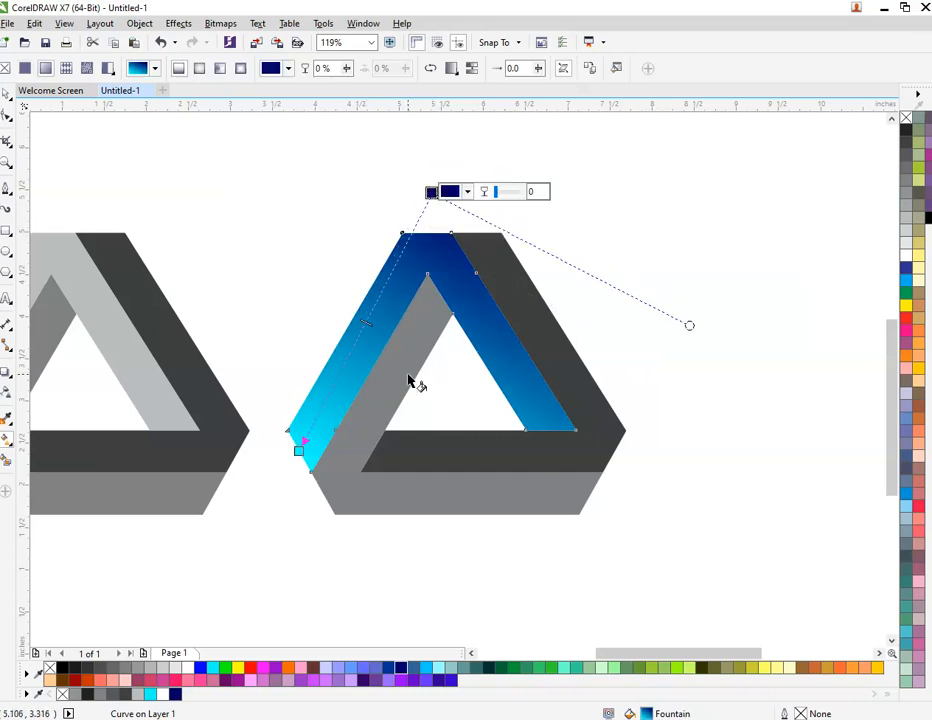
# Copy the blue gradient to the dark grey band and redirect it from dark blue at the lower-right corner to cyan at the apex
pyautogui.click(416, 254)
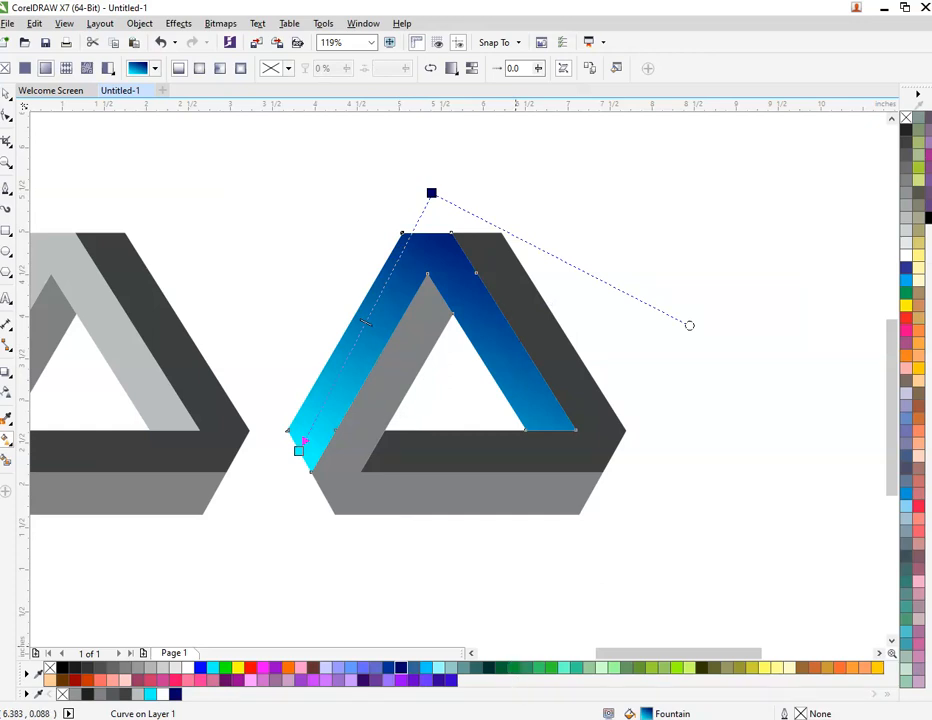
pyautogui.click(458, 460)
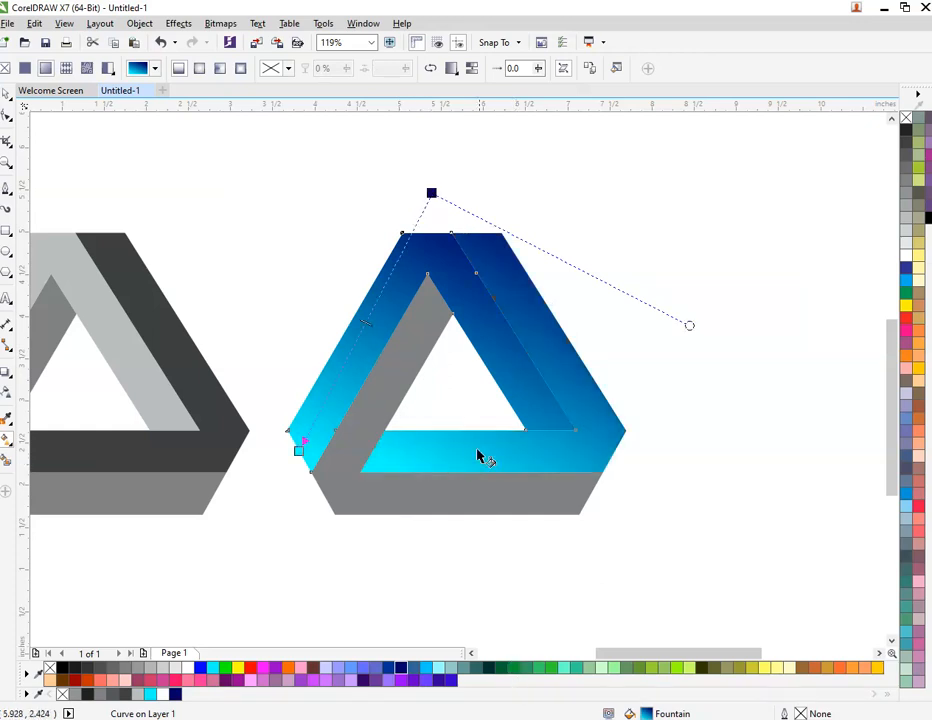
pyautogui.click(537, 440)
pyautogui.moveTo(492, 192); pyautogui.dragTo(661, 476)
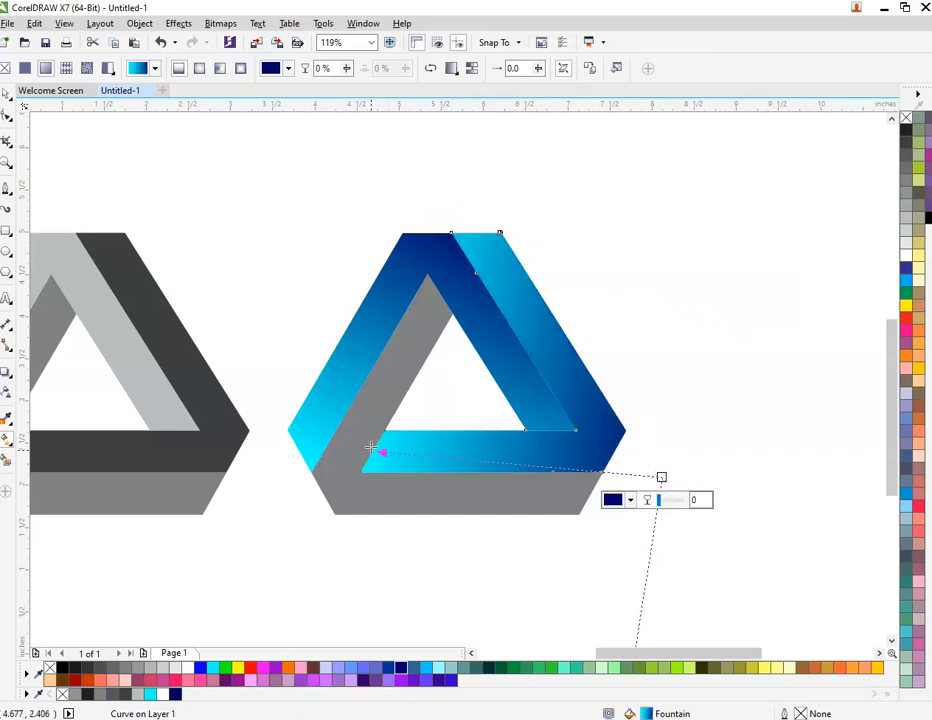
pyautogui.moveTo(371, 452); pyautogui.dragTo(437, 233)
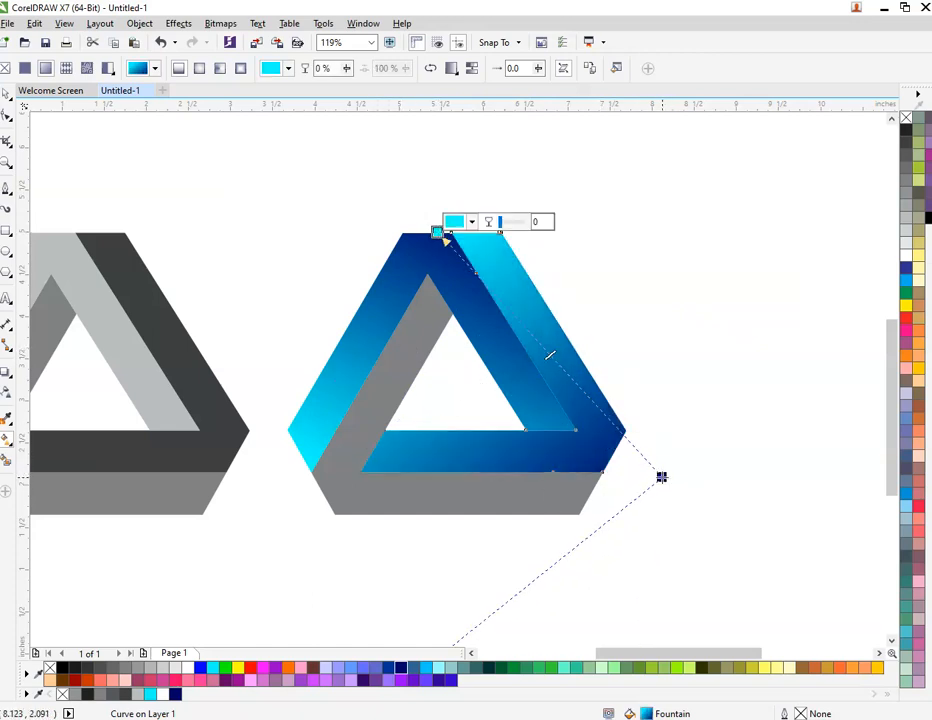
pyautogui.moveTo(661, 477); pyautogui.dragTo(621, 470)
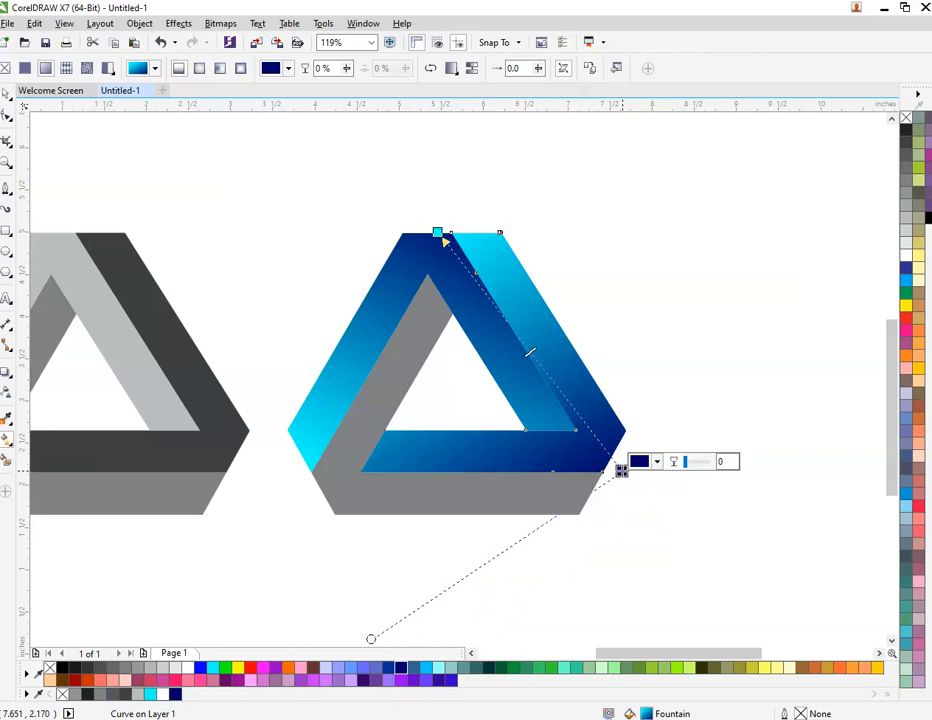
# Copy the right band's blue gradient to the medium grey band along the base and inner left side
pyautogui.click(478, 495)
pyautogui.click(562, 453)
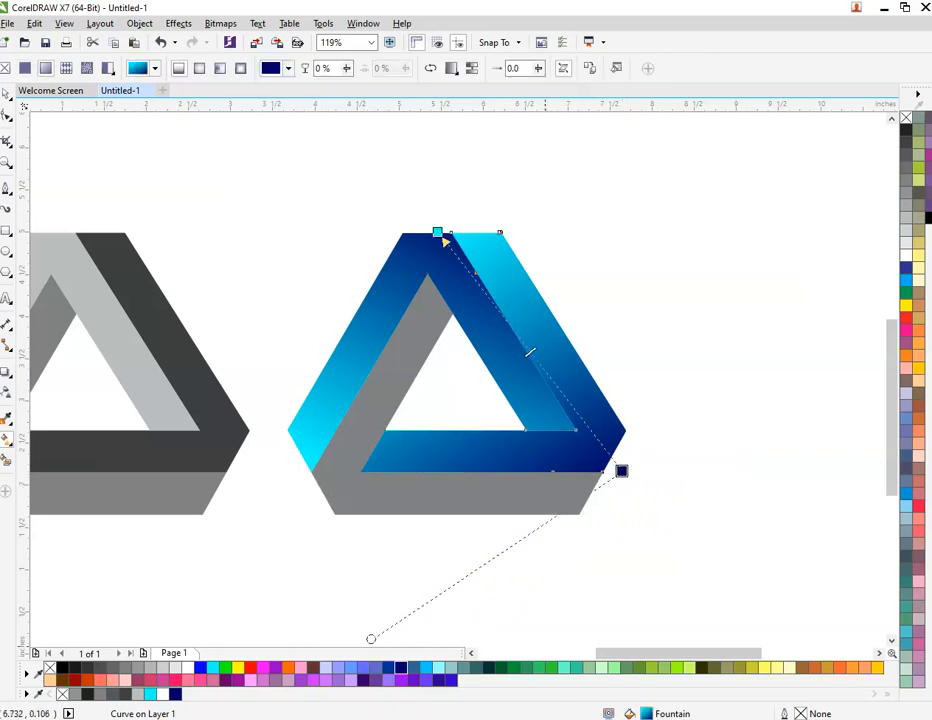
pyautogui.moveTo(440, 507); pyautogui.dragTo(437, 510)
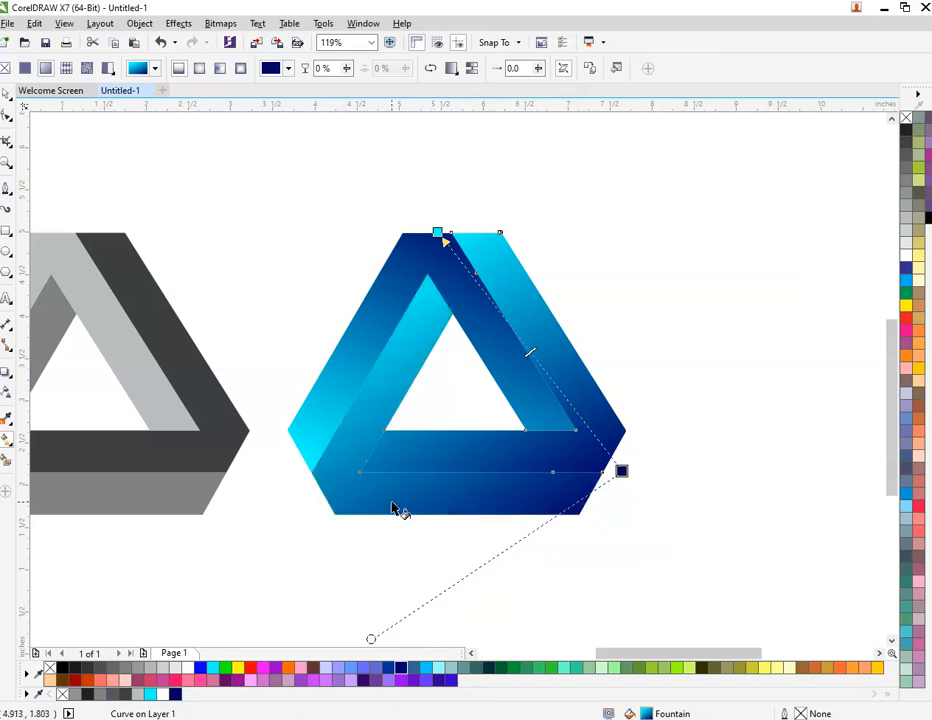
# Redirect the base band's gradient from dark blue at the lower-left corner to cyan beside the triangle's upper-right edge
pyautogui.click(395, 510)
pyautogui.moveTo(598, 513); pyautogui.dragTo(323, 522)
pyautogui.moveTo(396, 273); pyautogui.dragTo(510, 250)
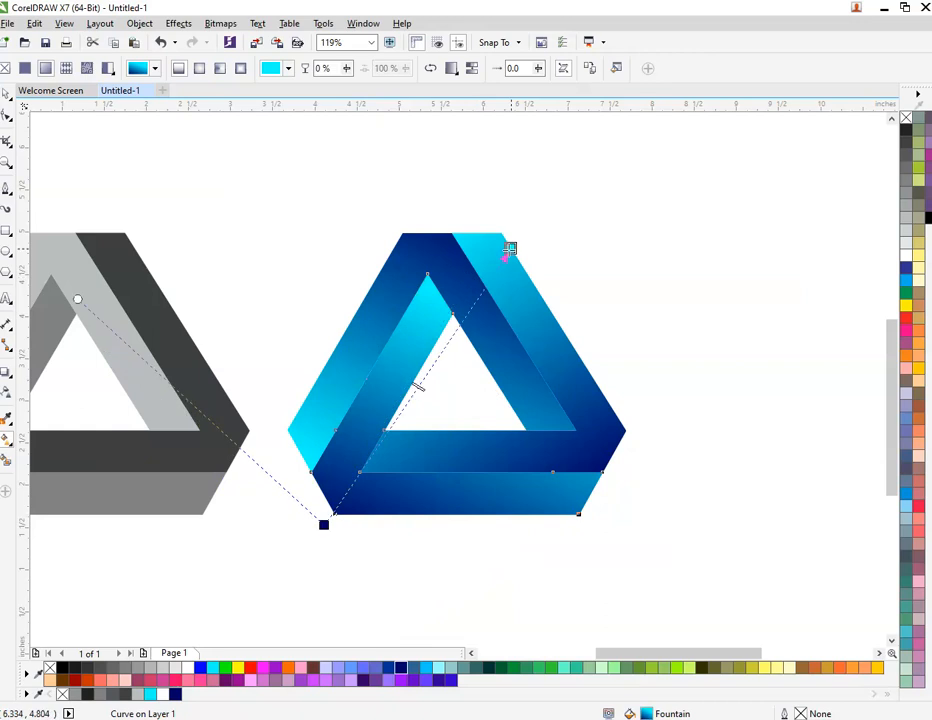
pyautogui.click(612, 226)
# Place a duplicate of the whole blue triangle to the right of the original
pyautogui.scroll(-2, 620, 335)
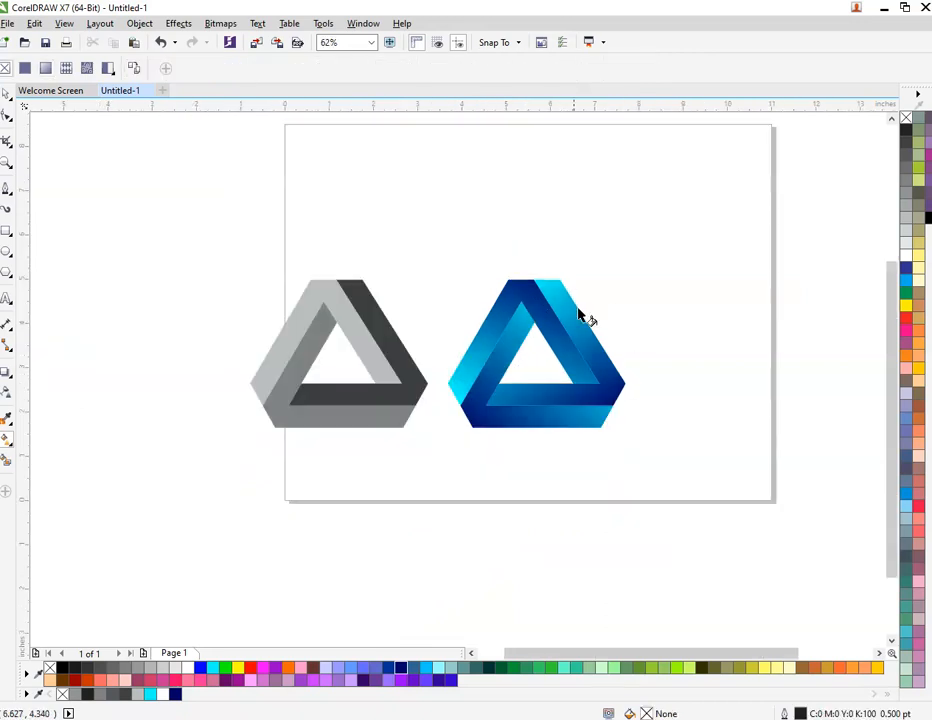
pyautogui.press('space')
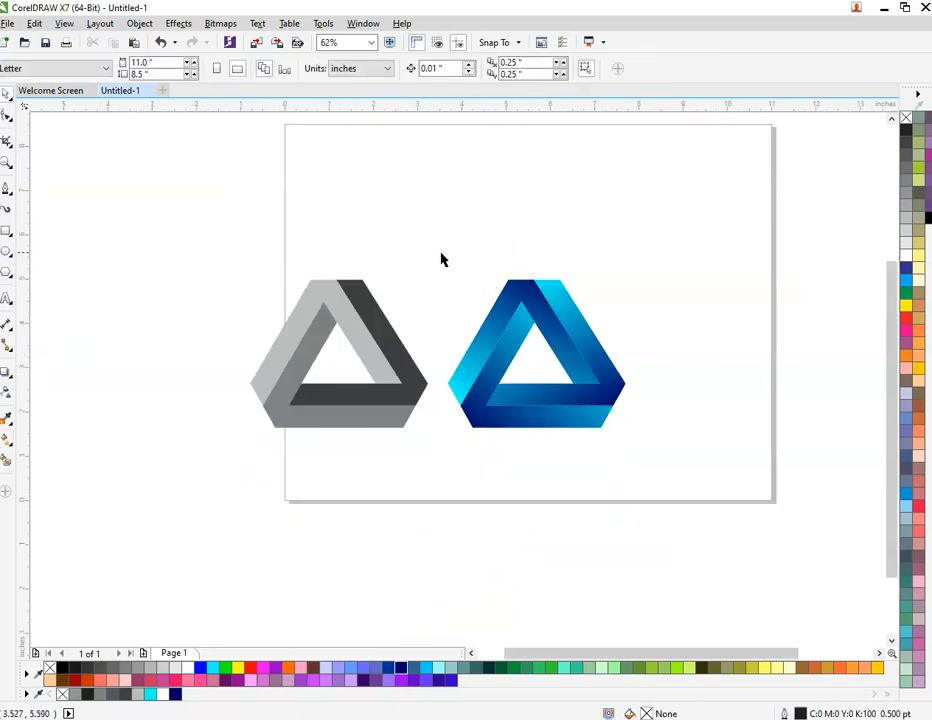
pyautogui.moveTo(432, 250); pyautogui.dragTo(714, 522)
pyautogui.moveTo(558, 391); pyautogui.dragTo(730, 395)
pyautogui.scroll(2, 820, 318)
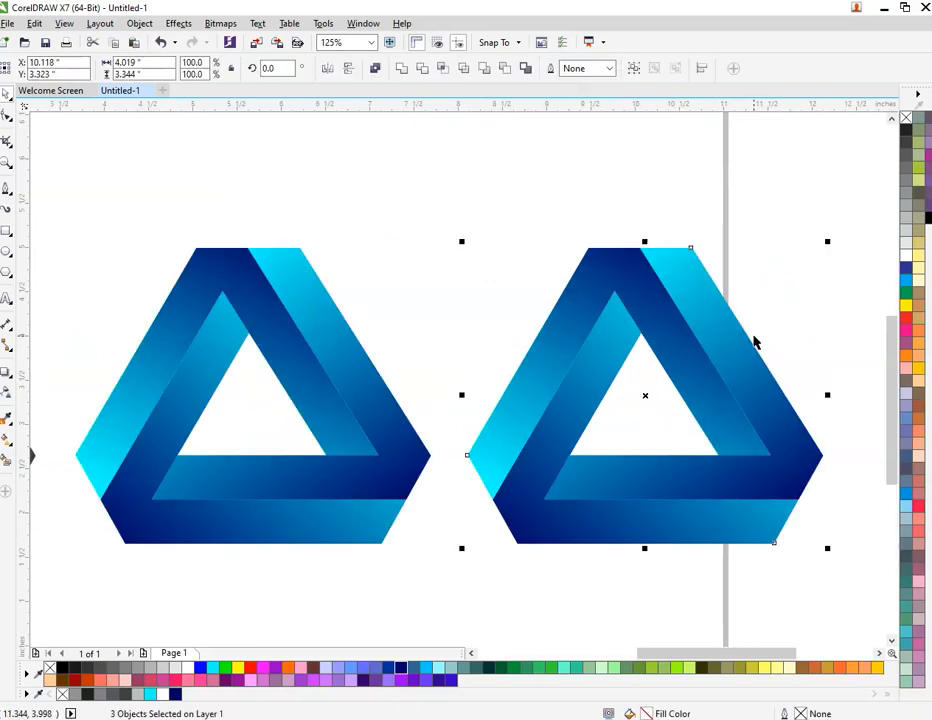
pyautogui.click(6, 459)
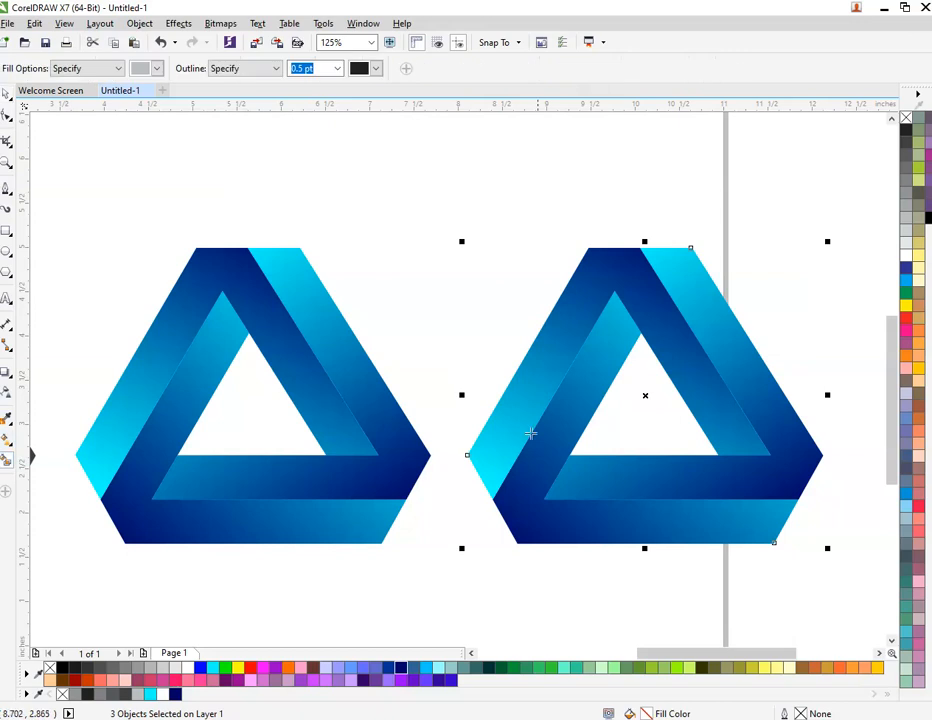
pyautogui.click(543, 349)
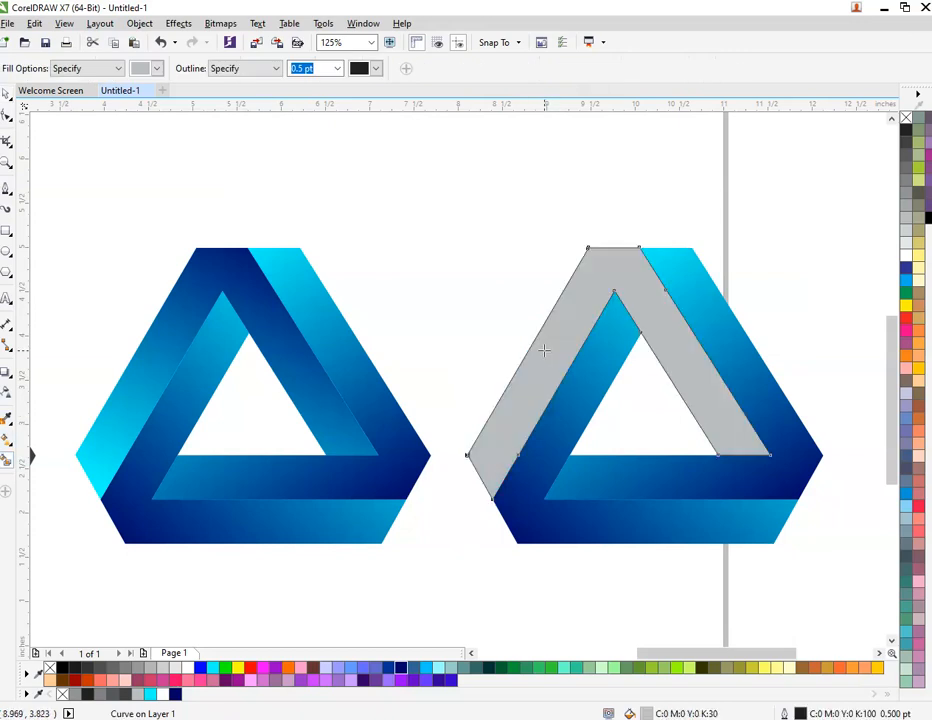
pyautogui.hotkey('ctrl', 'z')
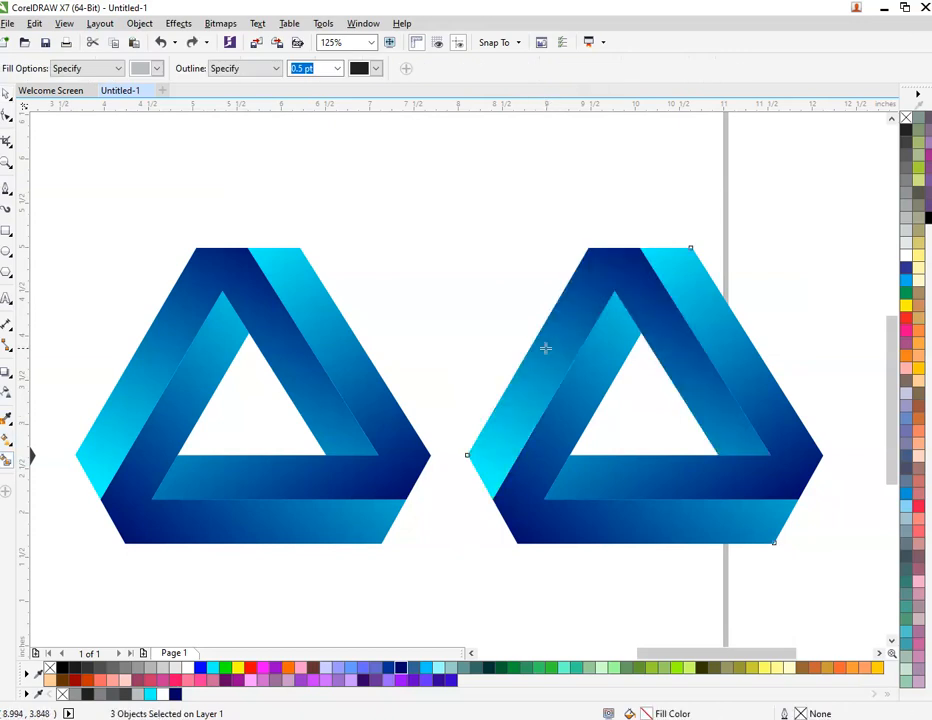
# Recolour the fountain fills of the duplicate's left and right bands from red to dark red
pyautogui.click(5, 441)
pyautogui.click(481, 475)
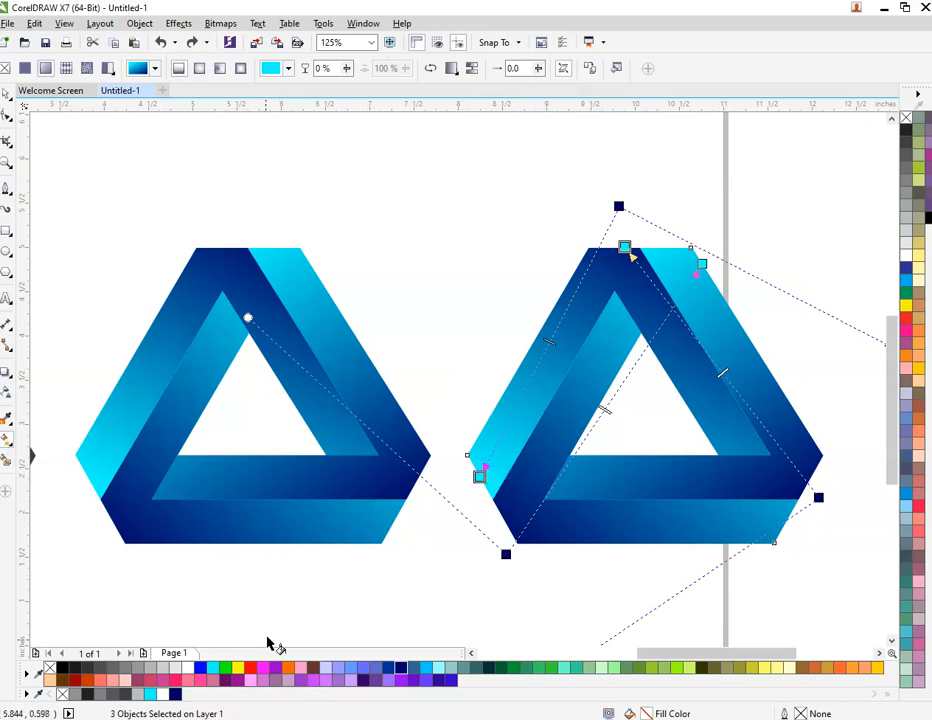
pyautogui.click(251, 670)
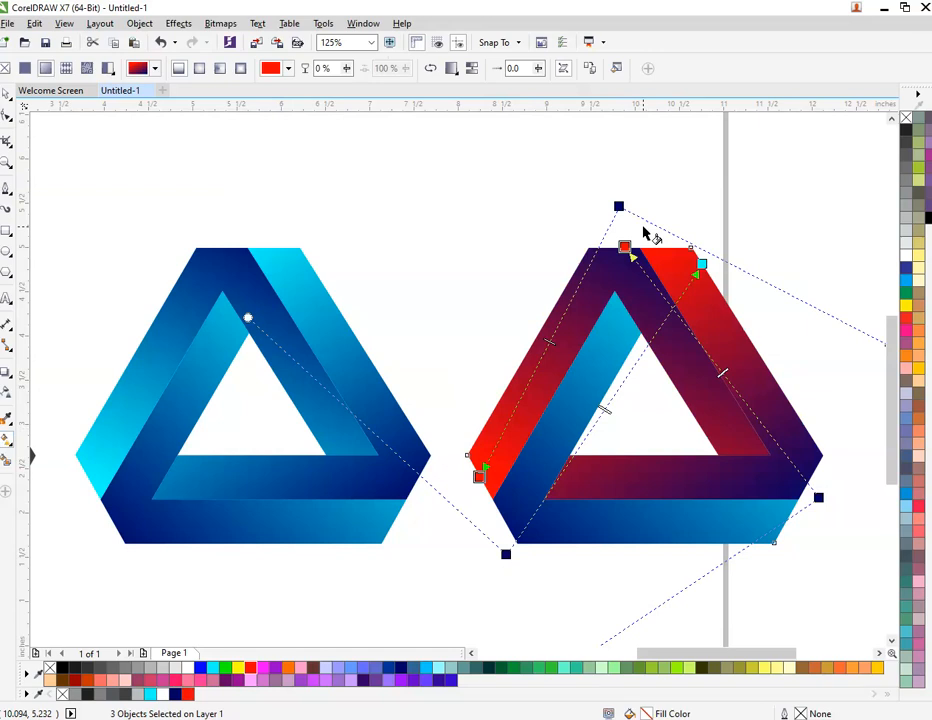
pyautogui.click(619, 206)
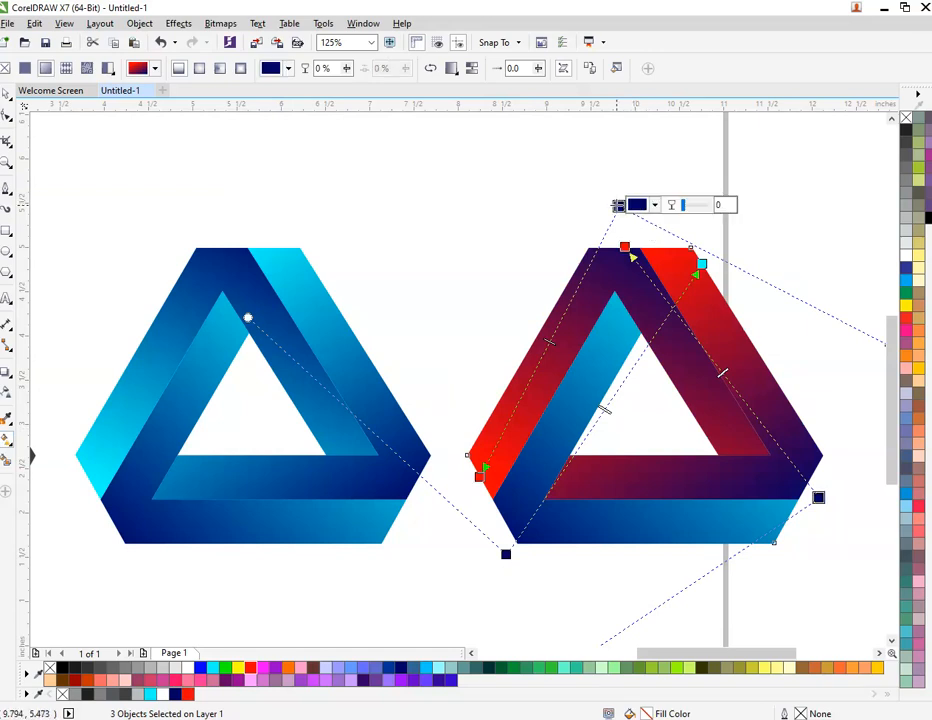
pyautogui.click(76, 681)
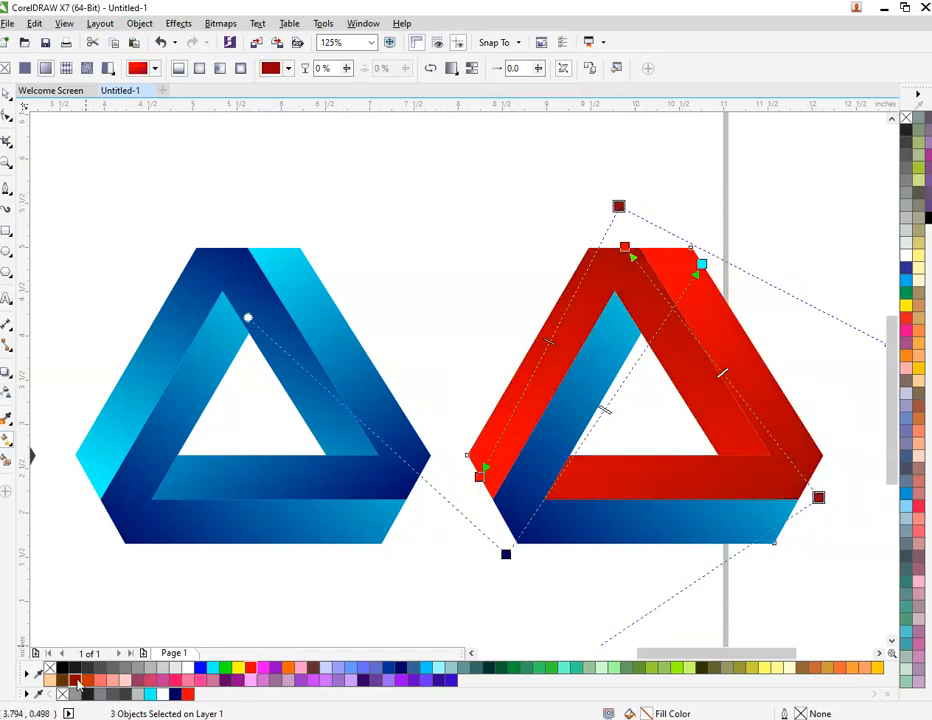
pyautogui.click(392, 313)
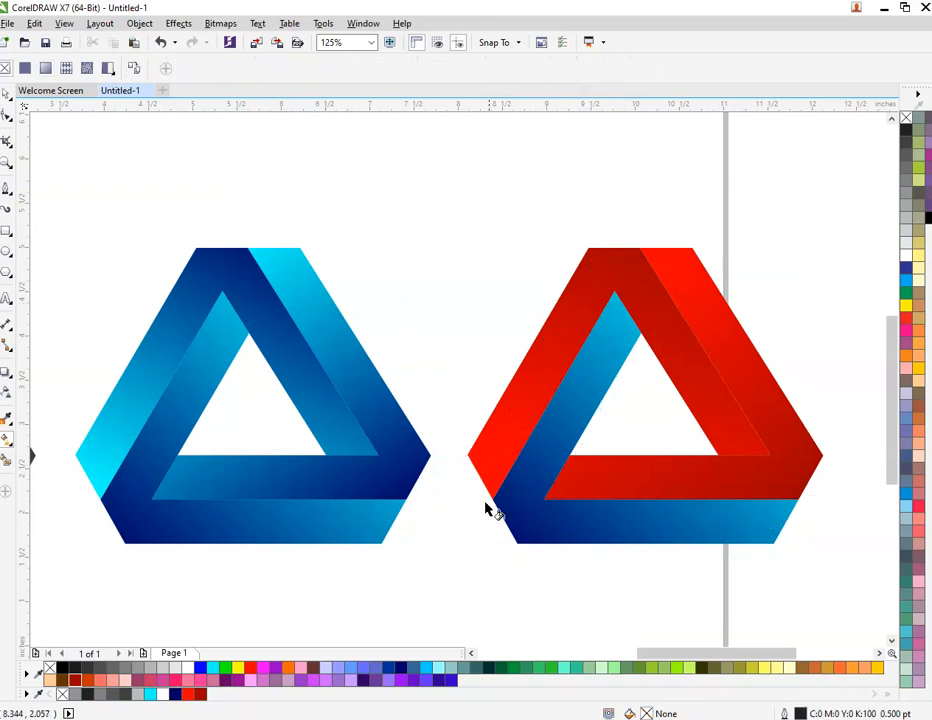
# Recolour the duplicate's base band gradient with dark red at the lower-left corner and red at the upper-right end
pyautogui.click(540, 522)
pyautogui.click(506, 553)
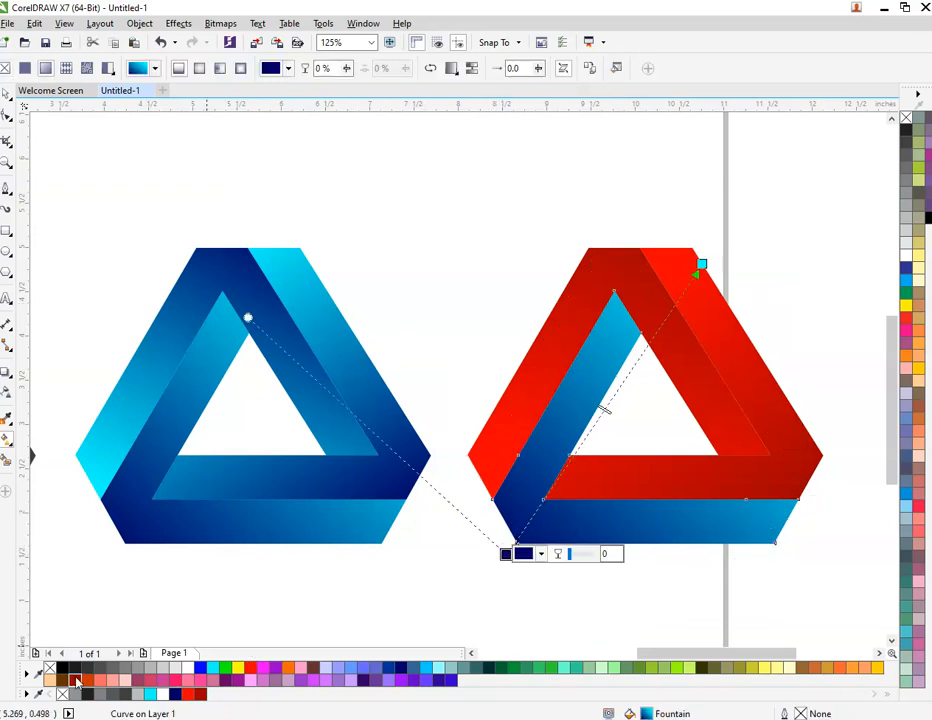
pyautogui.click(76, 680)
pyautogui.click(702, 264)
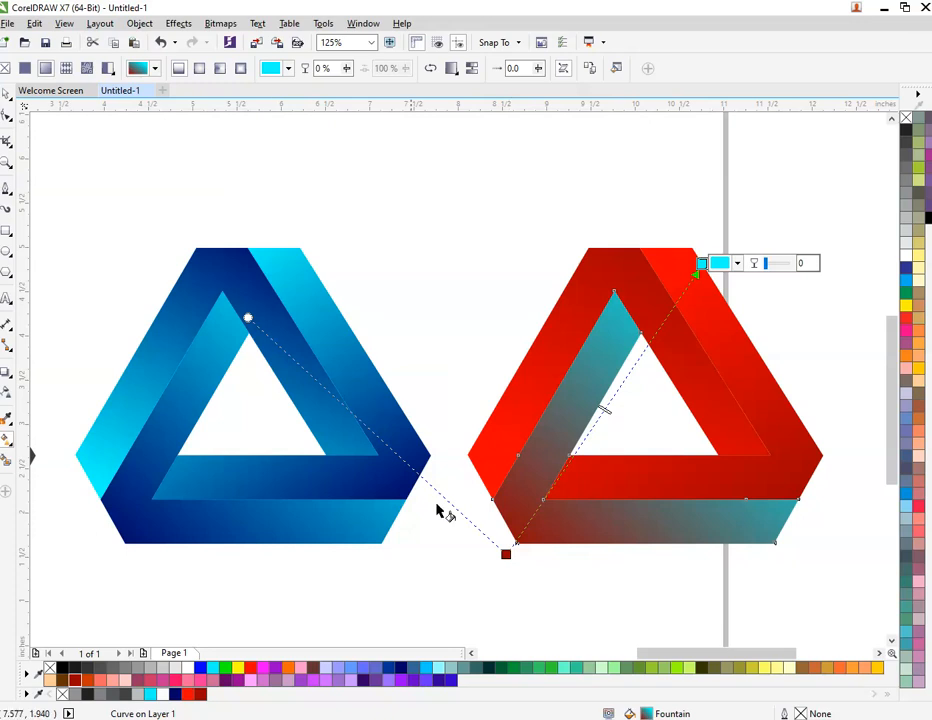
pyautogui.click(187, 694)
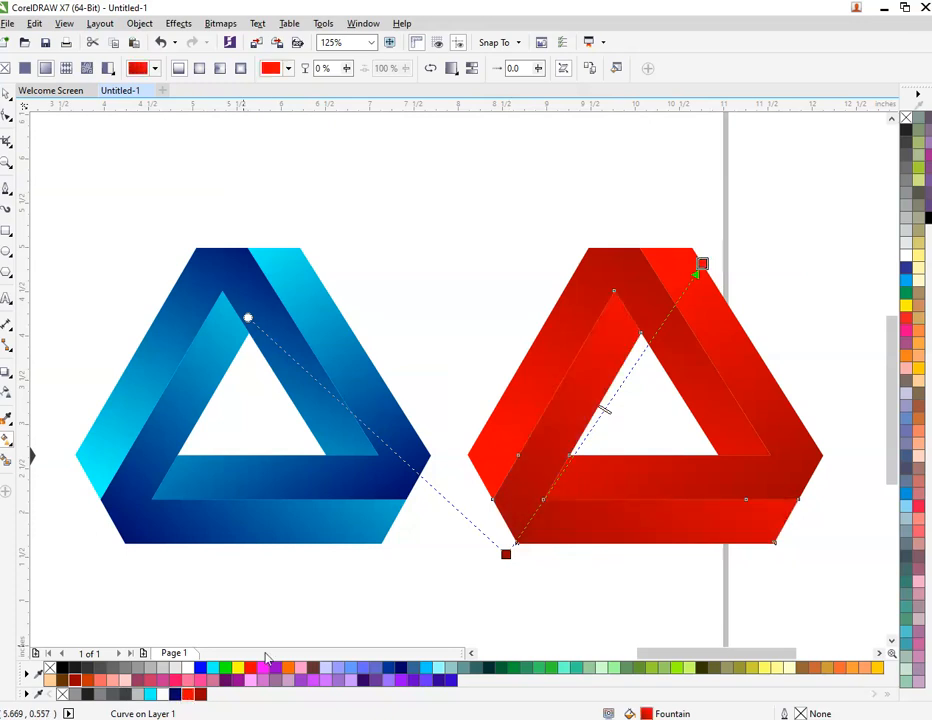
# Shorten the left band's gradient so it runs from the apex edge to about halfway down the left side
pyautogui.click(579, 331)
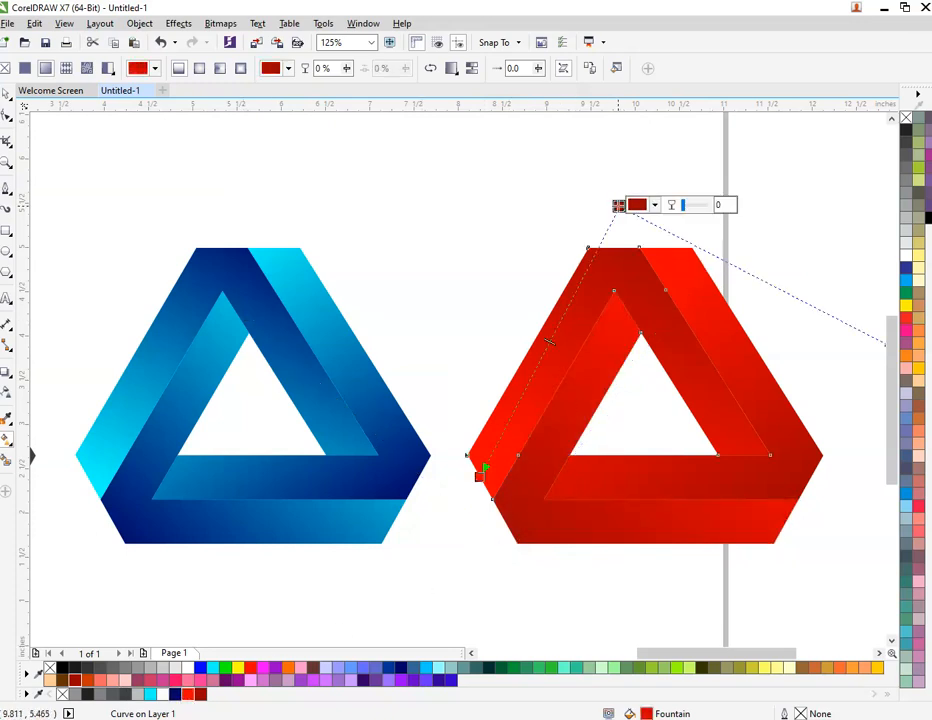
pyautogui.moveTo(618, 206); pyautogui.dragTo(608, 246)
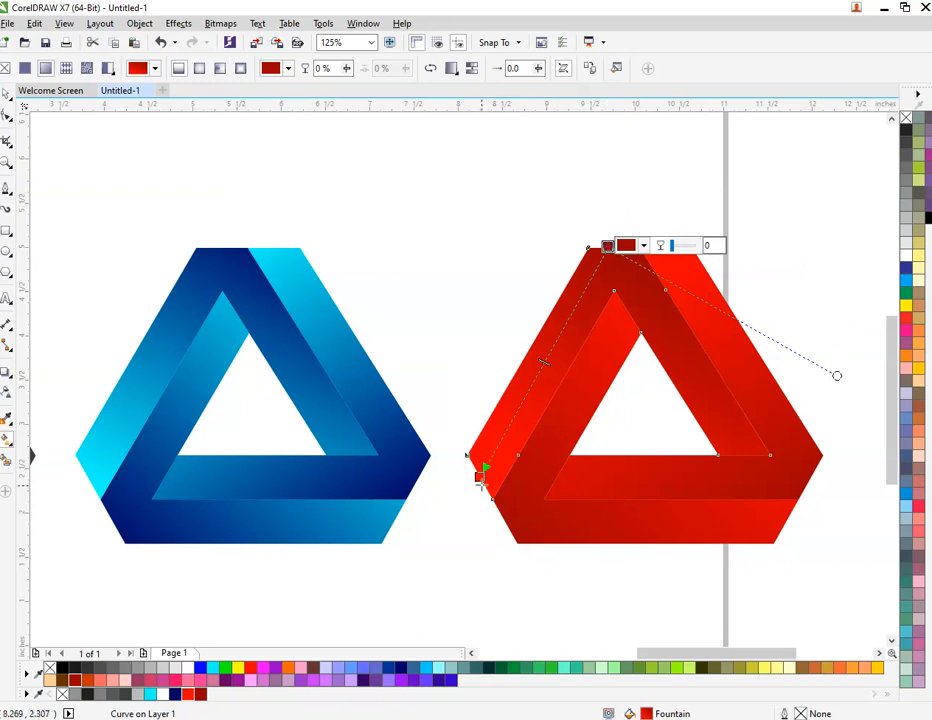
pyautogui.moveTo(481, 476); pyautogui.dragTo(533, 383)
pyautogui.click(662, 485)
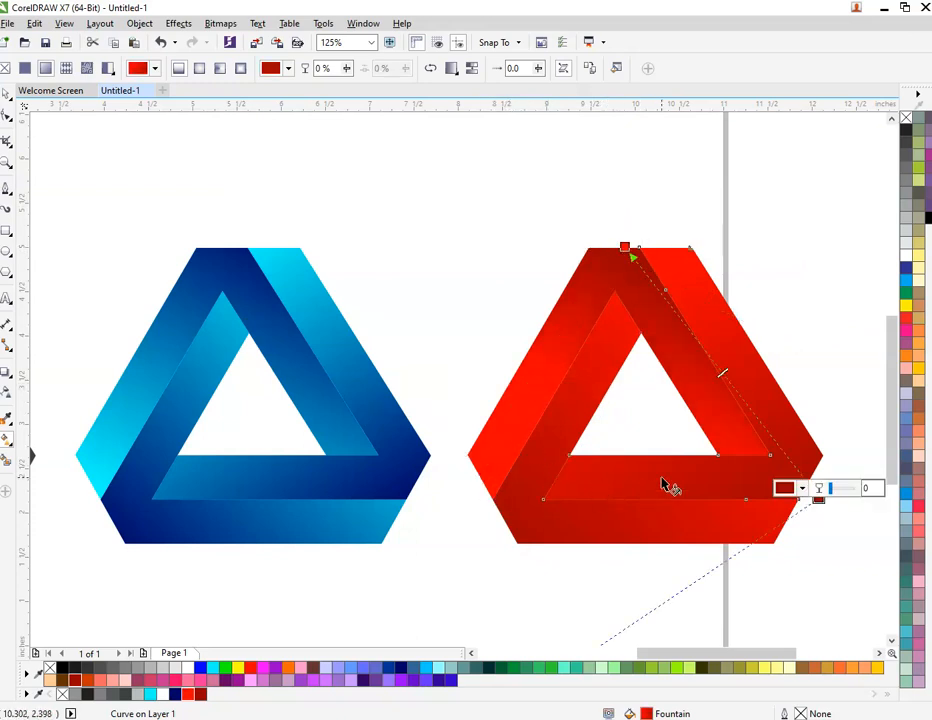
pyautogui.scroll(-2, 527, 428)
pyautogui.scroll(2, 580, 450)
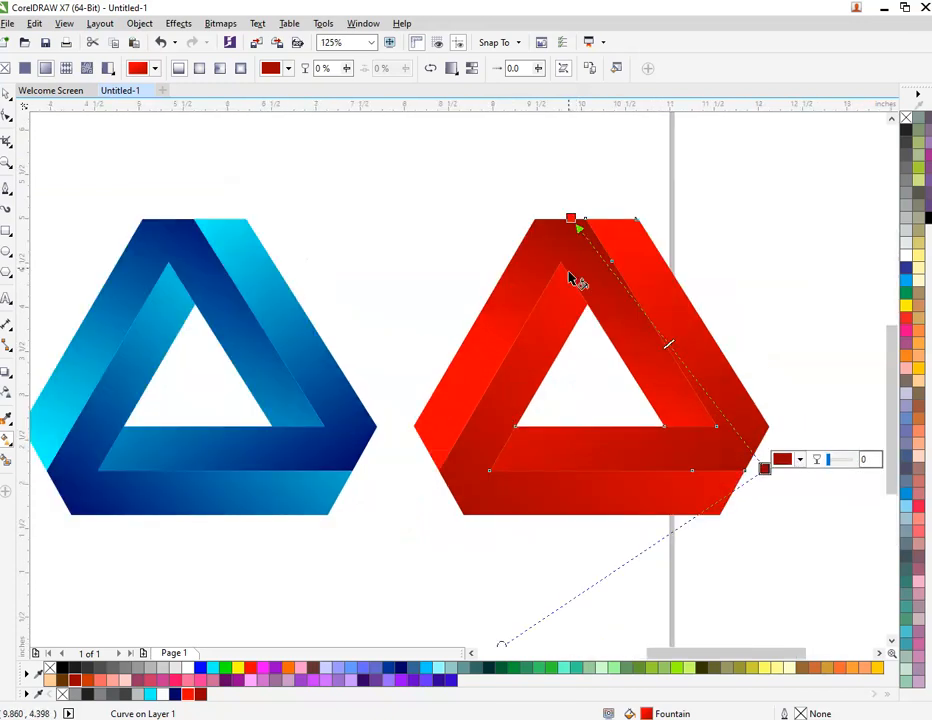
pyautogui.click(570, 217)
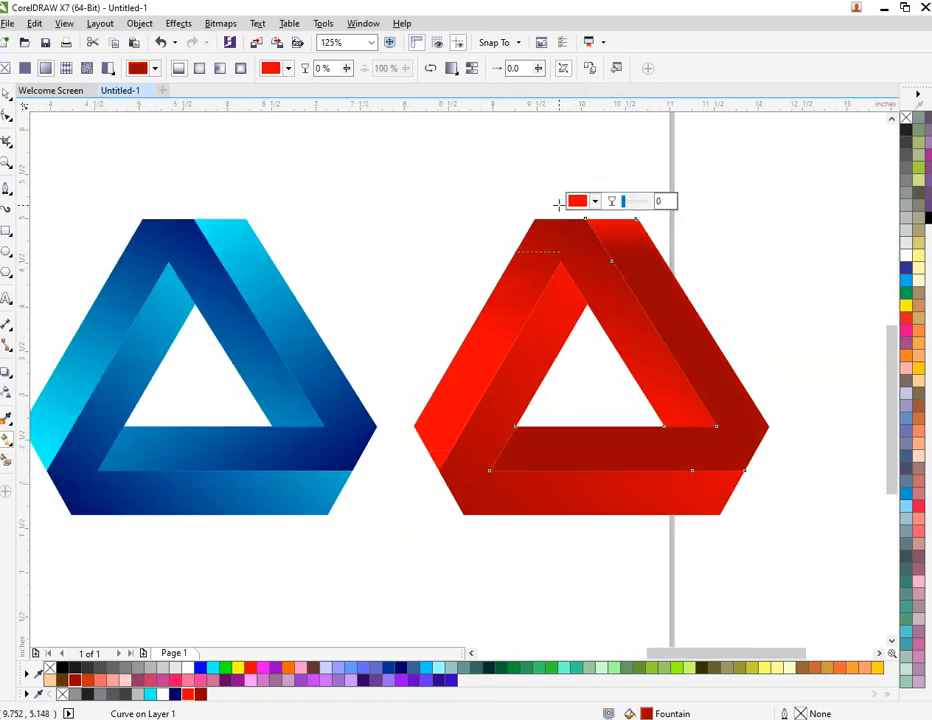
# Recolour the left band's gradient with very dark green at the apex and medium green at the lower end
pyautogui.click(515, 280)
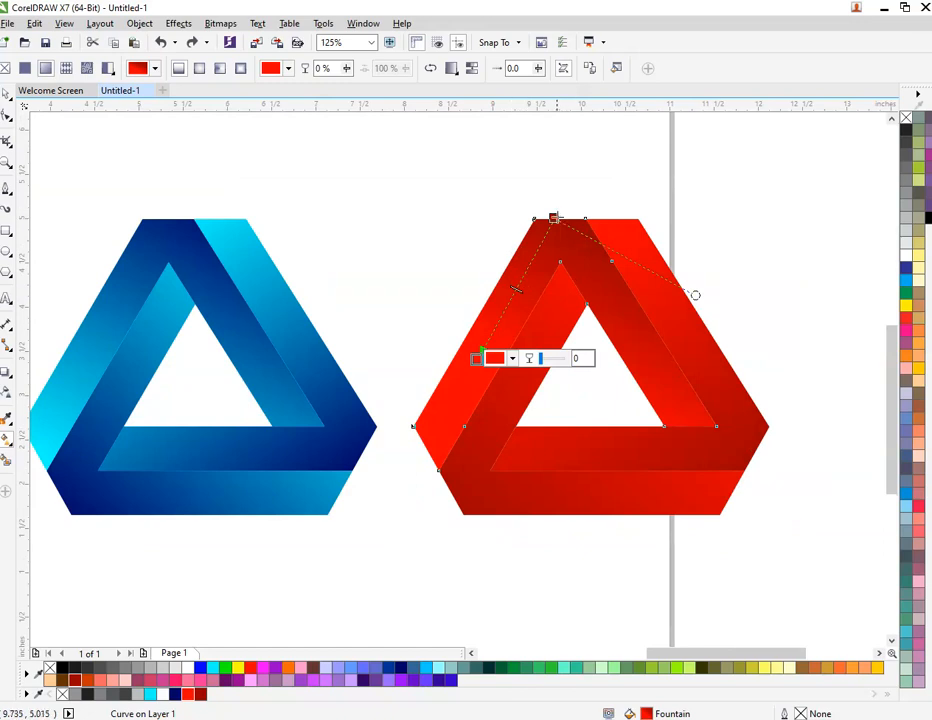
pyautogui.click(555, 217)
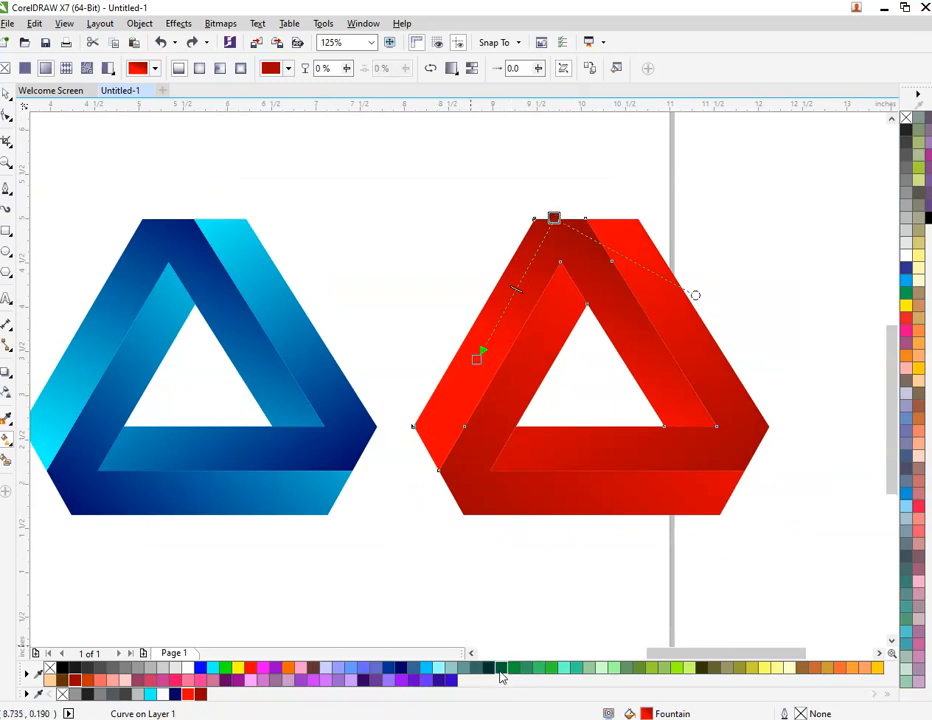
pyautogui.click(490, 669)
pyautogui.click(477, 358)
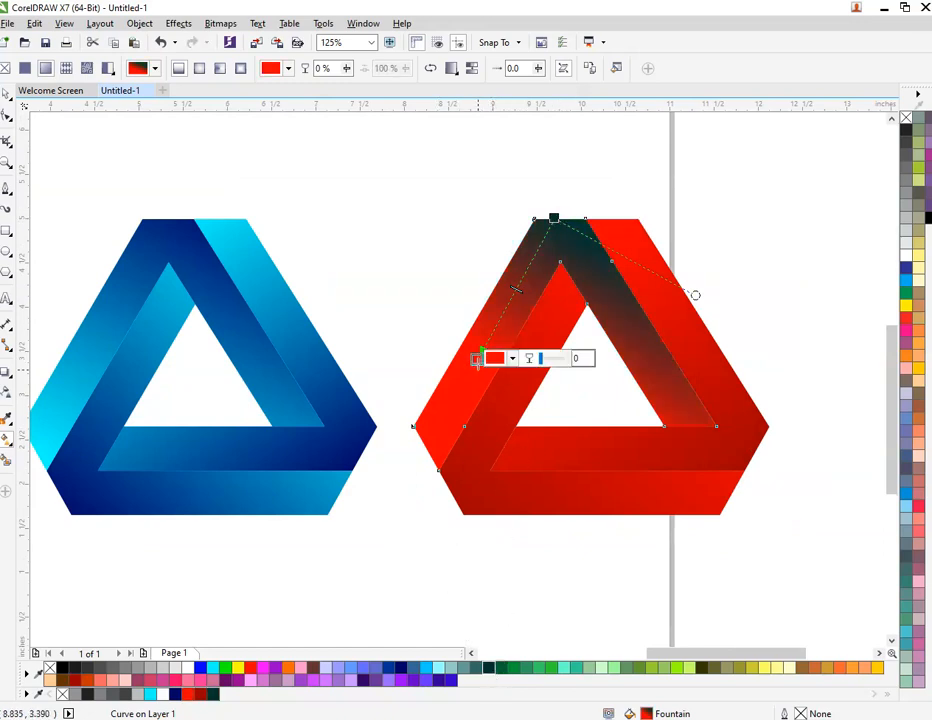
pyautogui.click(538, 668)
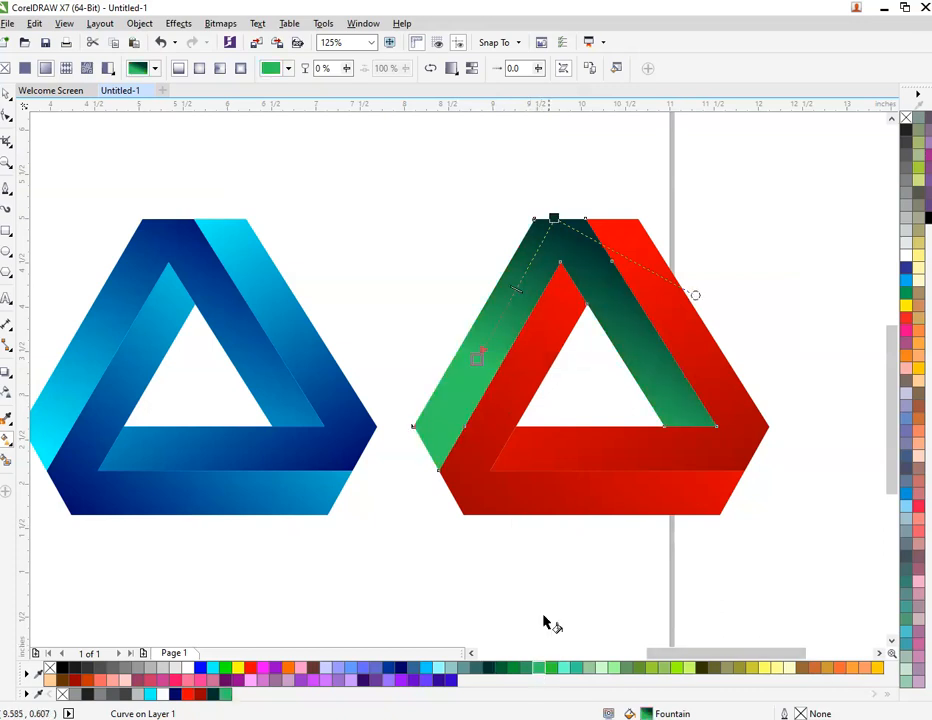
# Recolour the base band's gradient from dark green at the lower-left corner to medium green, and pull the medium green end closer
pyautogui.click(589, 489)
pyautogui.click(451, 525)
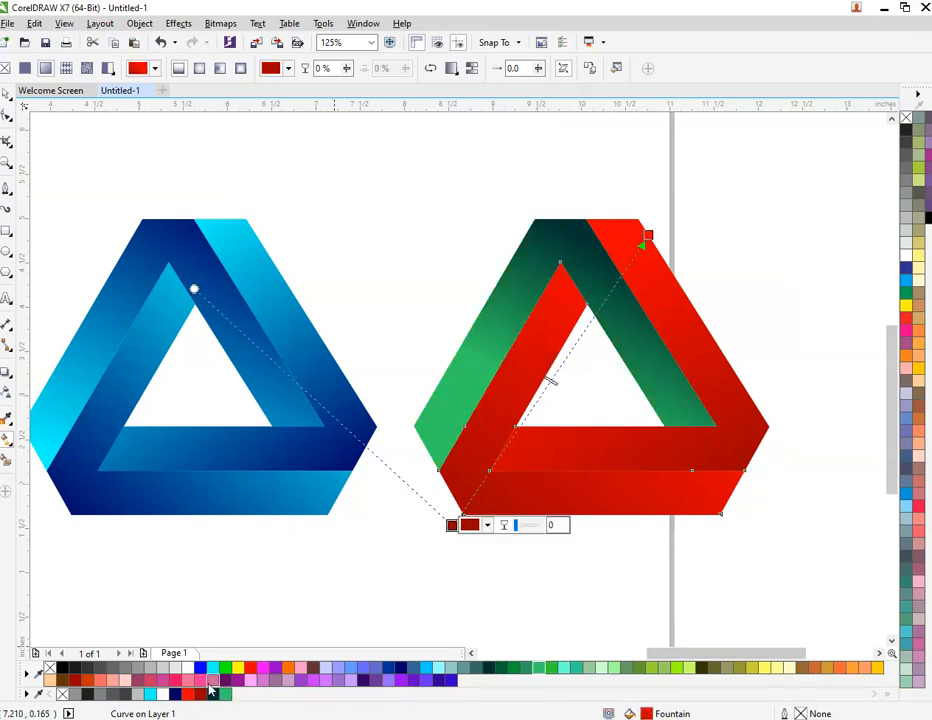
pyautogui.click(212, 697)
pyautogui.click(646, 237)
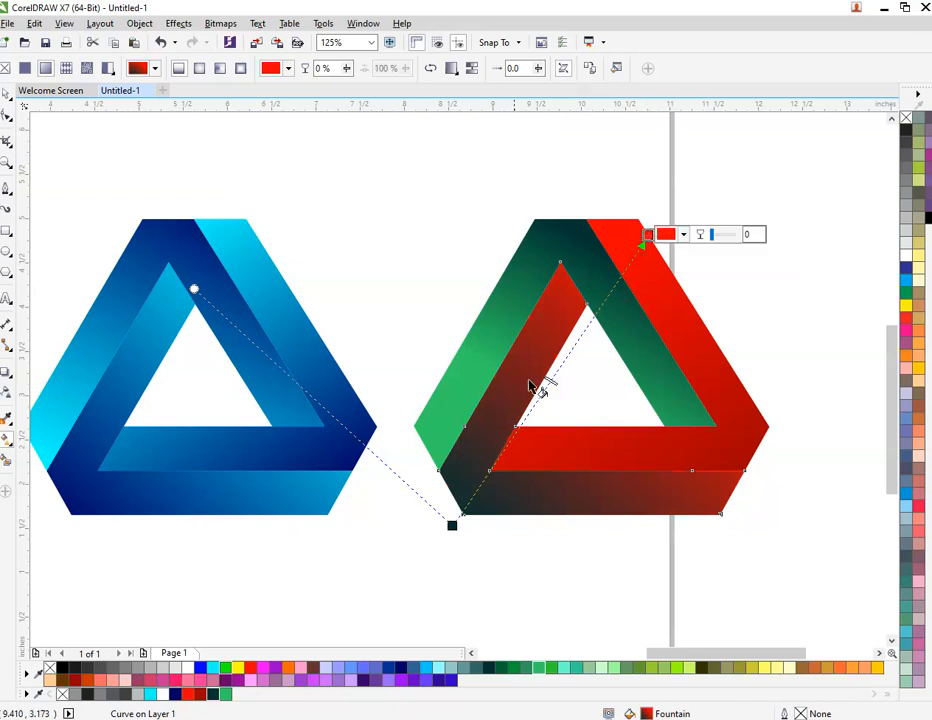
pyautogui.click(227, 695)
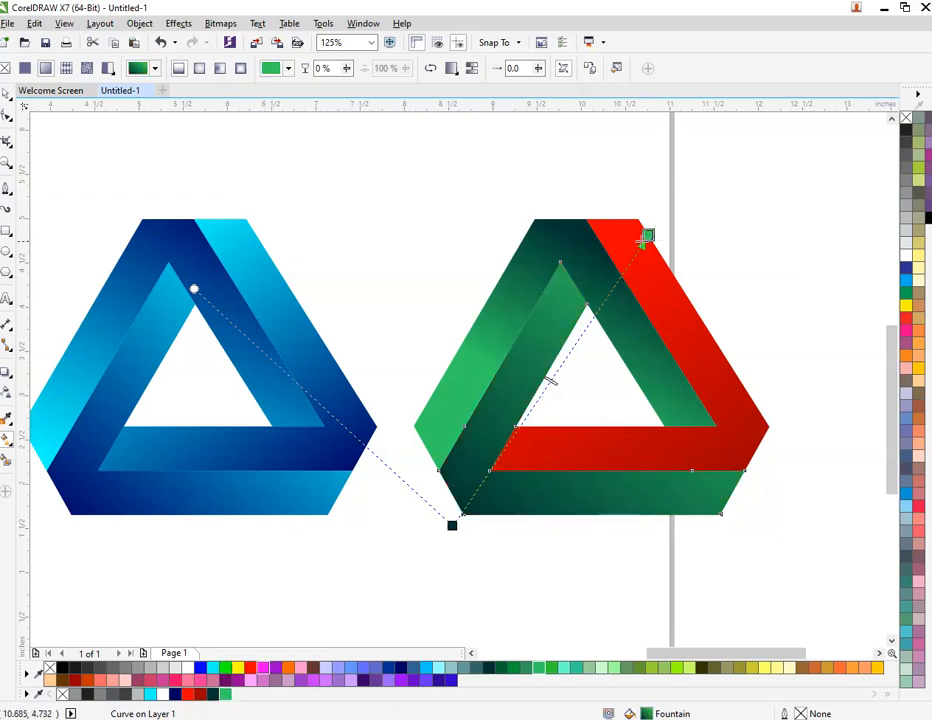
pyautogui.moveTo(647, 236); pyautogui.dragTo(613, 295)
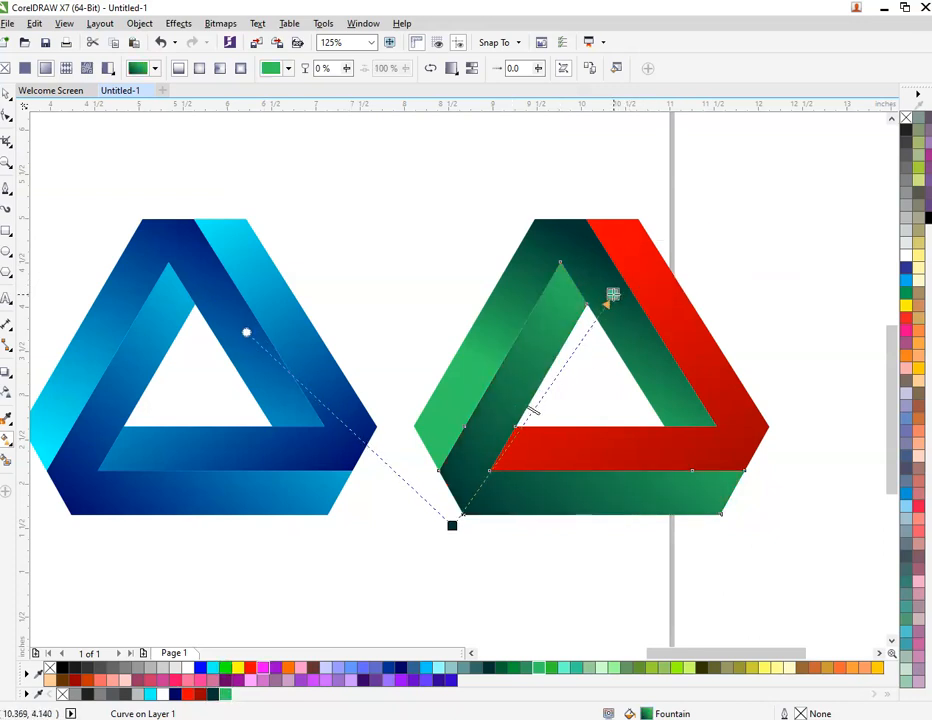
# Recolour the right band's gradient from dark green at the lower-right corner to medium green, and shift the medium green end down-right
pyautogui.click(697, 326)
pyautogui.click(764, 468)
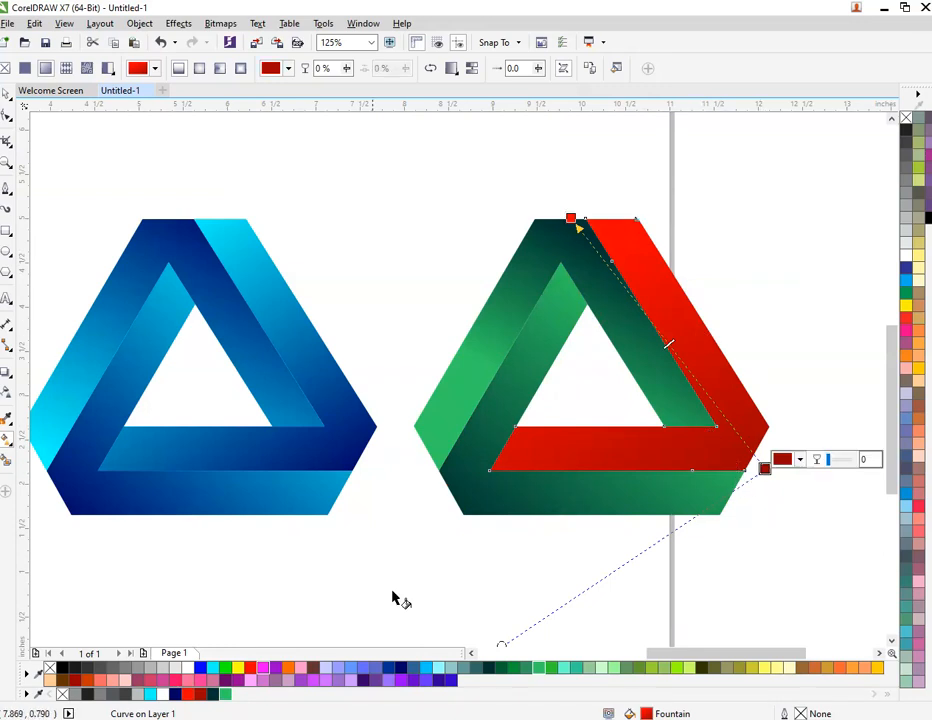
pyautogui.click(214, 695)
pyautogui.click(571, 218)
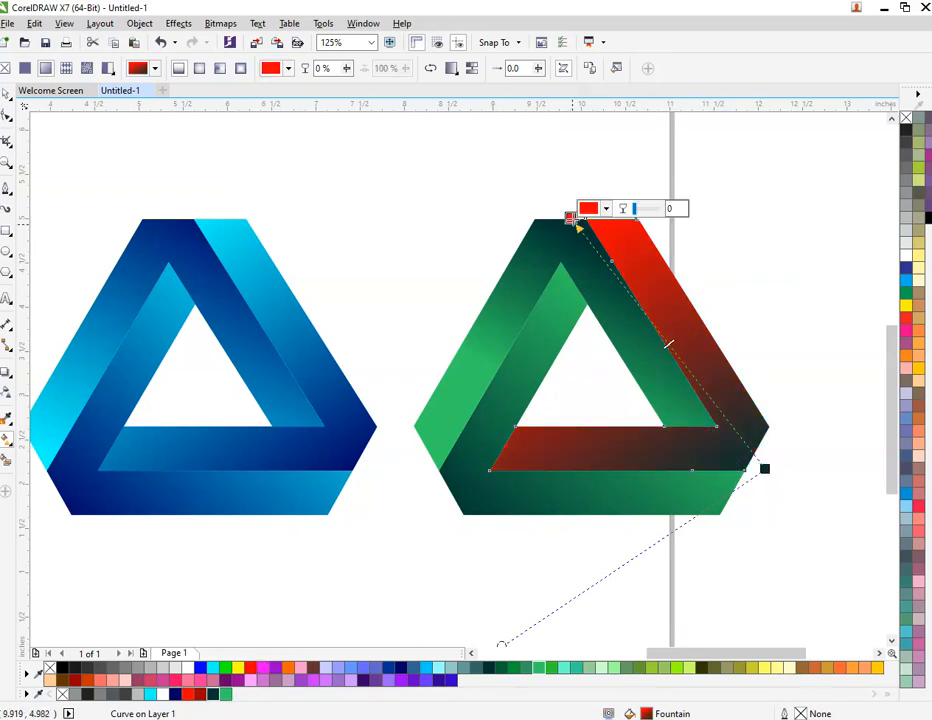
pyautogui.click(224, 694)
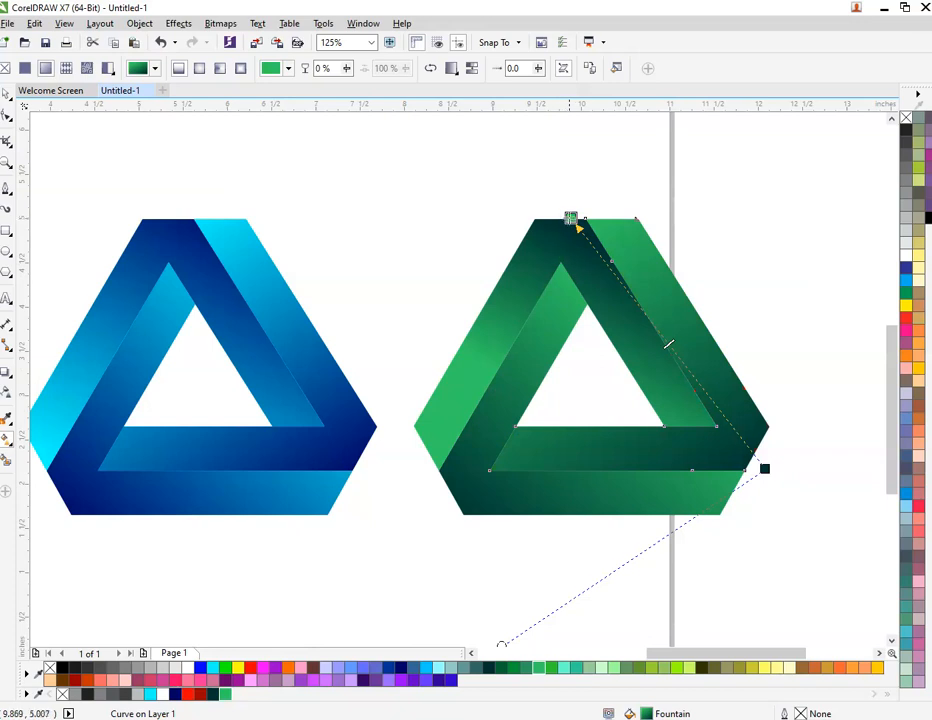
pyautogui.moveTo(572, 216); pyautogui.dragTo(617, 254)
pyautogui.click(759, 229)
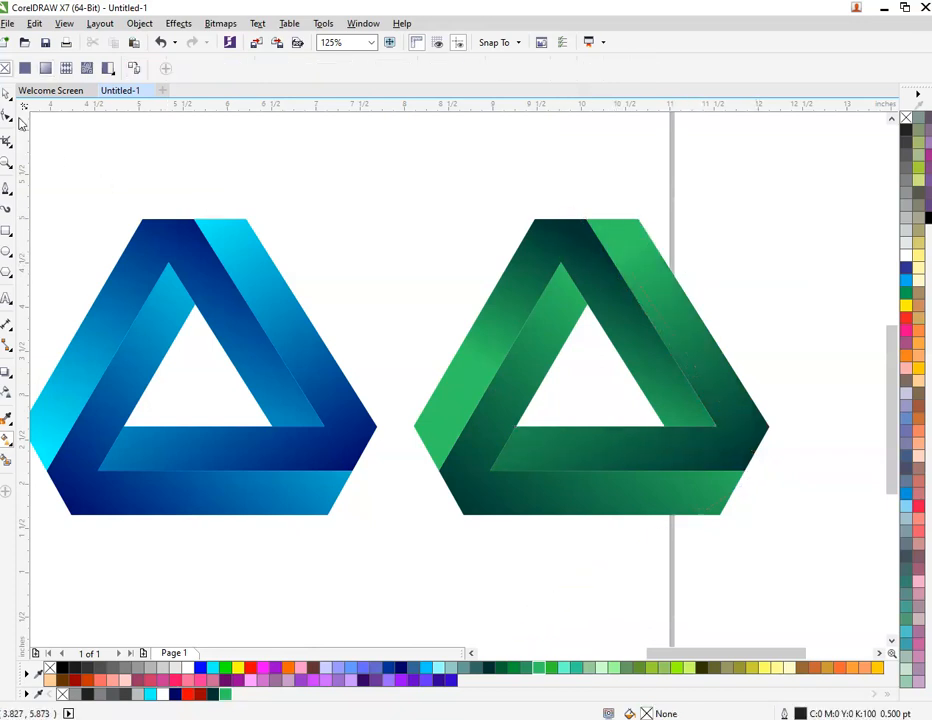
# Review the grey, blue and green triangles together in a full-screen preview
pyautogui.click(6, 94)
pyautogui.scroll(-1, 538, 381)
pyautogui.scroll(-1, 537, 381)
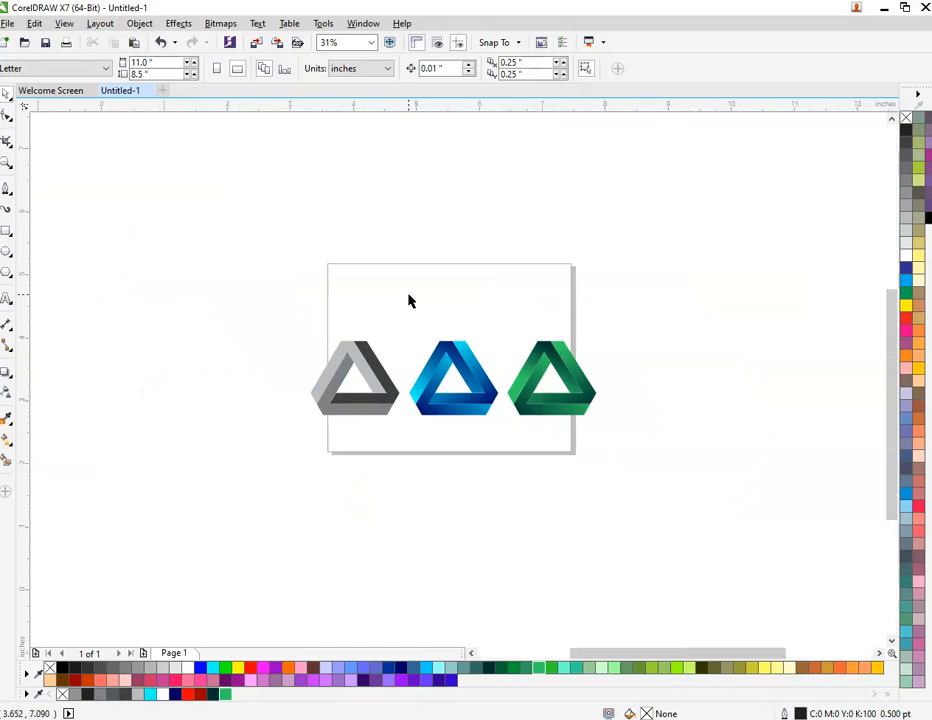
pyautogui.scroll(2, 409, 300)
pyautogui.press('F9')
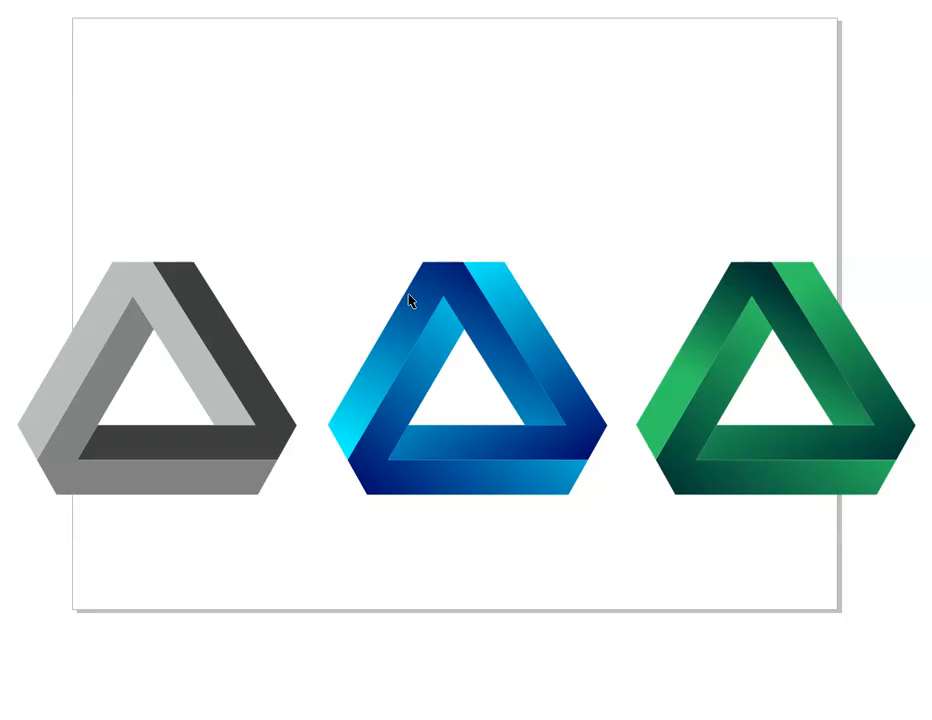